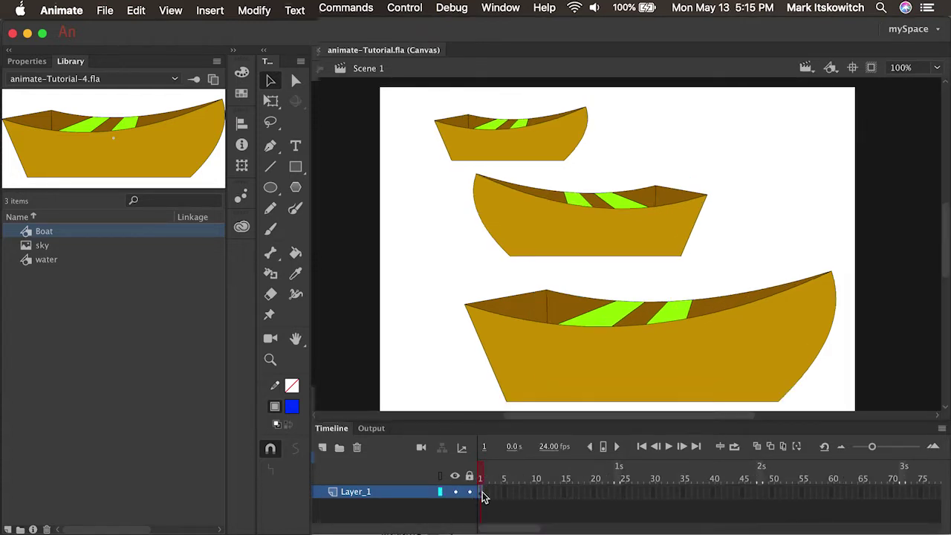
Select frame 1 of Layer_1 to pick up all three Boat instances on the stage
left_click(482, 493)
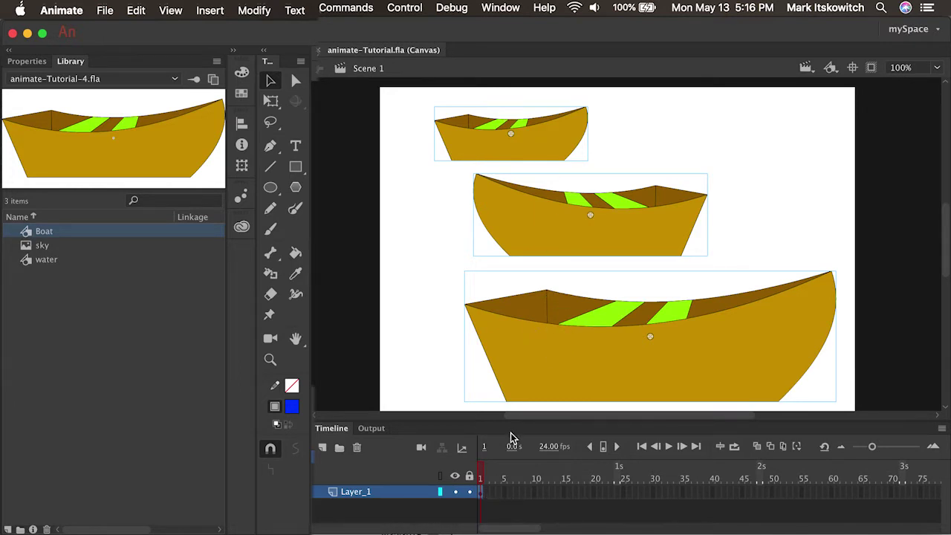
Delete the three boats, drag in one Boat, shrink it to half size and park it off-stage left
key("Delete")
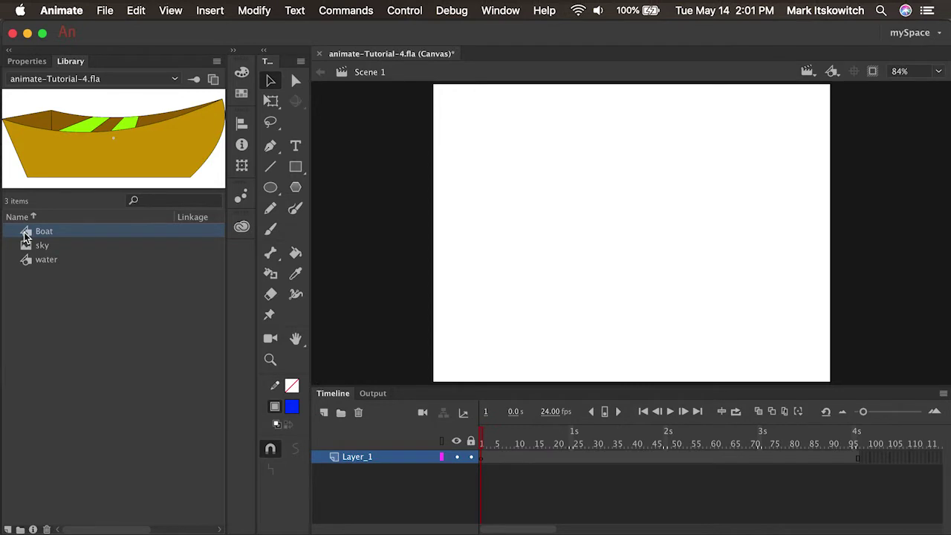
left_click_drag(26, 231, 593, 280)
left_click(272, 102)
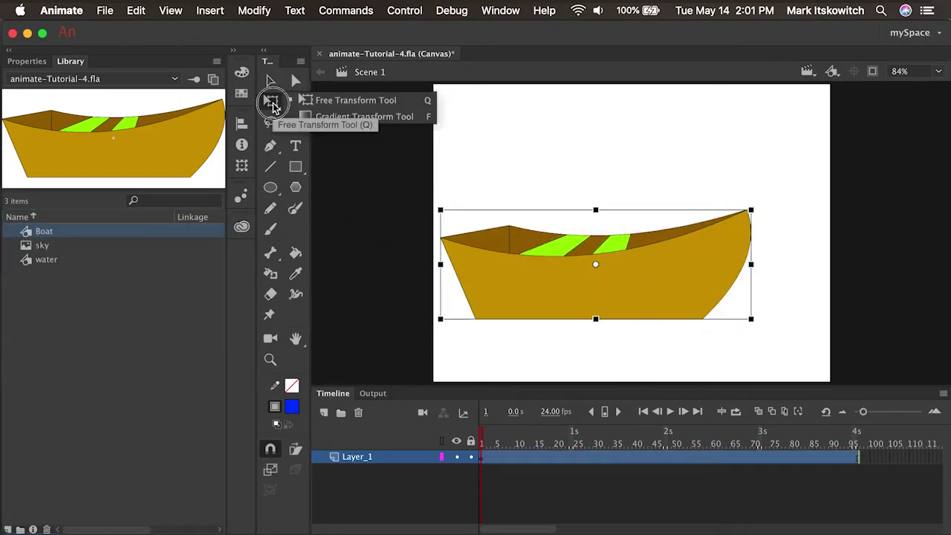
left_click(331, 102)
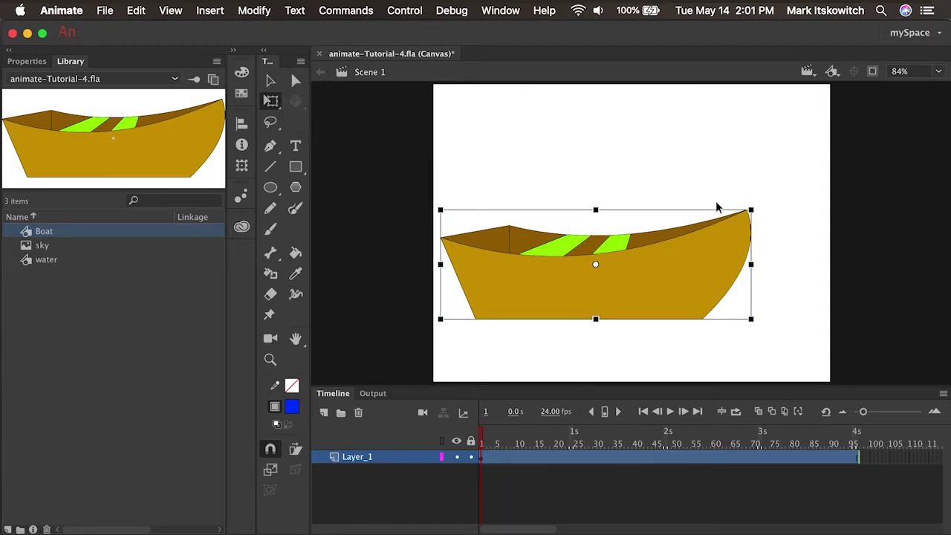
left_click_drag(751, 209, 661, 241)
left_click_drag(631, 275, 402, 290)
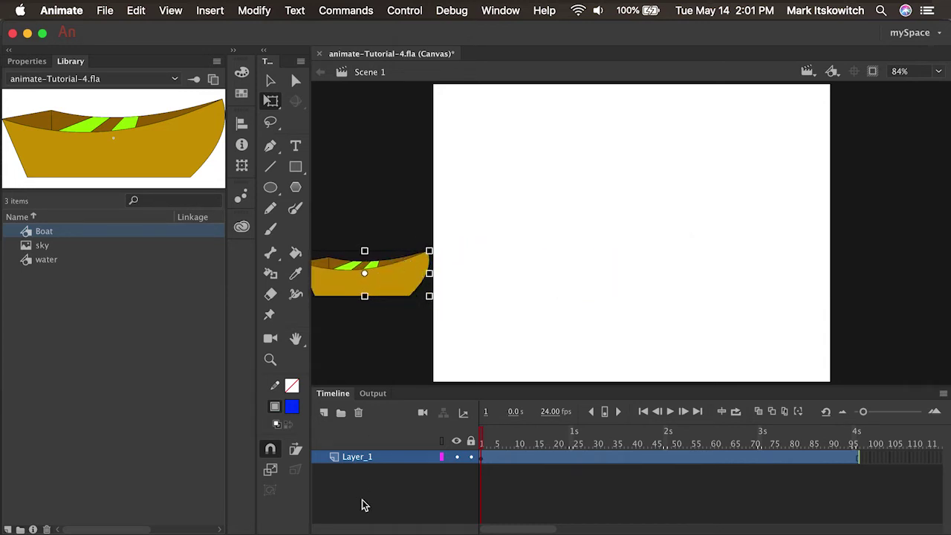
Rename Layer_1 to 'boat' and reselect the boat on frame 1 with the Selection tool
double_click(358, 457)
type("boa")
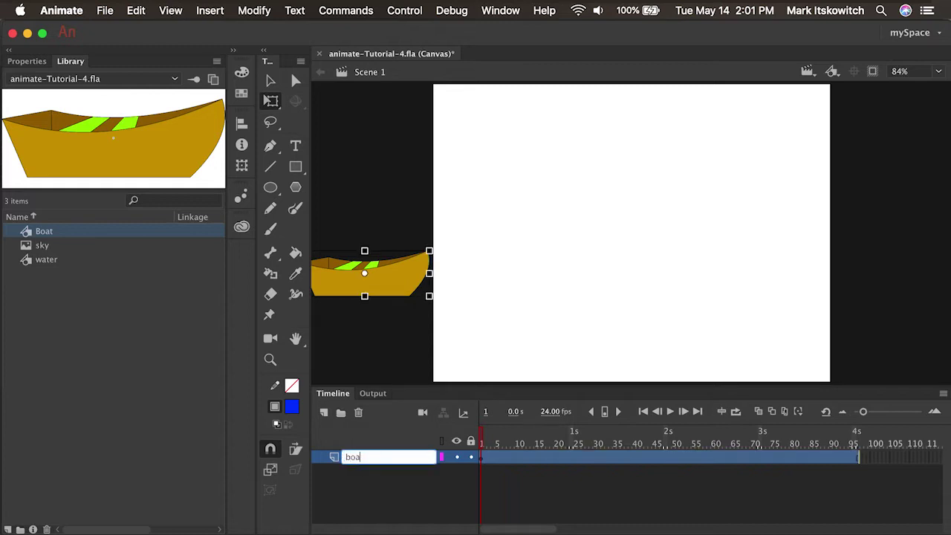
type("t")
key("Return")
left_click(431, 484)
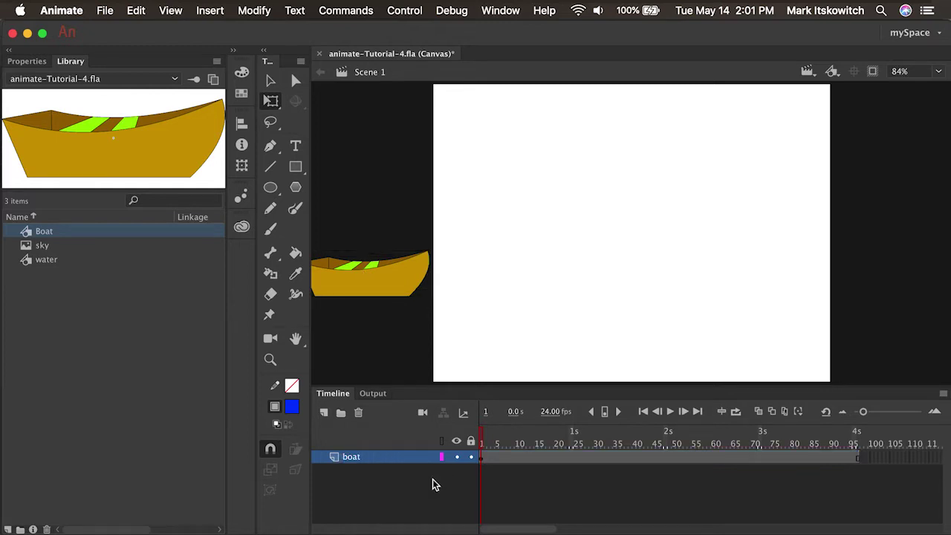
left_click(483, 460)
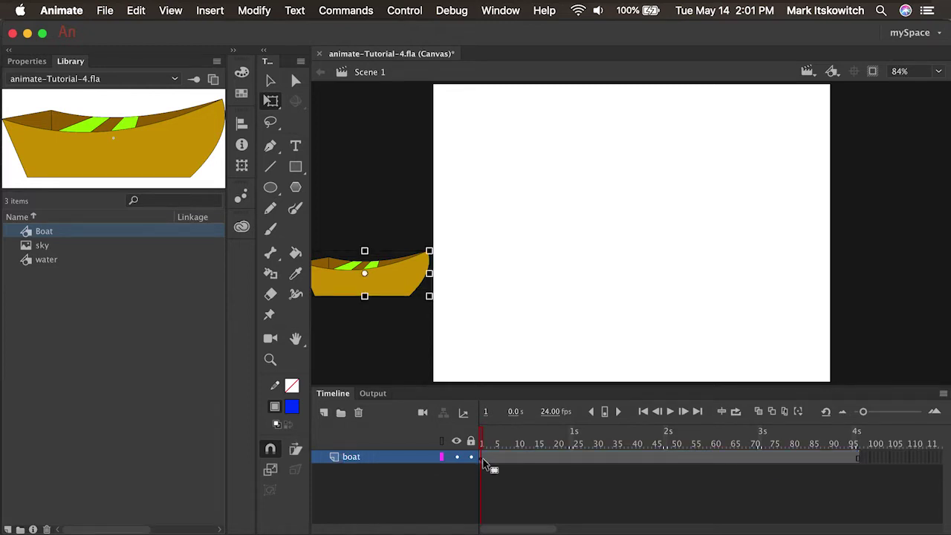
left_click(272, 83)
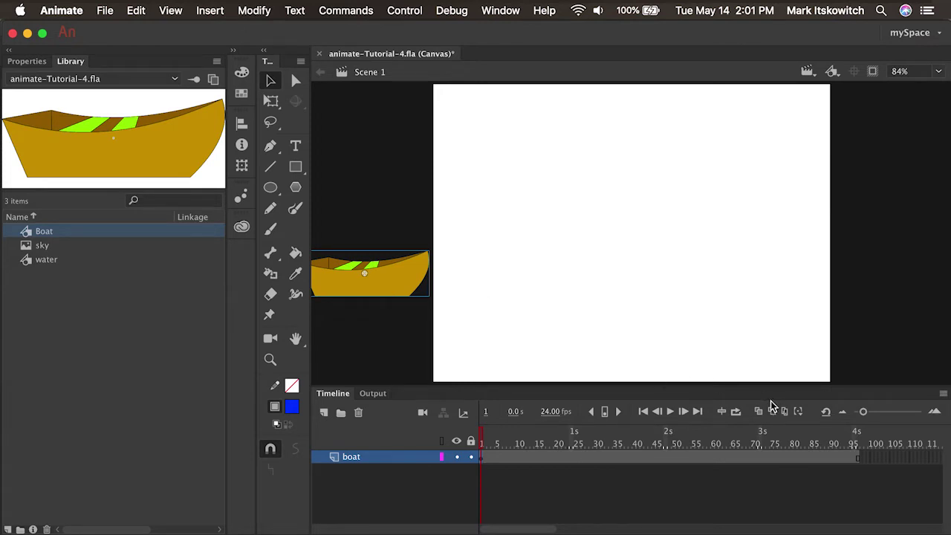
Insert a keyframe at frame 73 on the boat layer
left_click(764, 460)
right_click(764, 458)
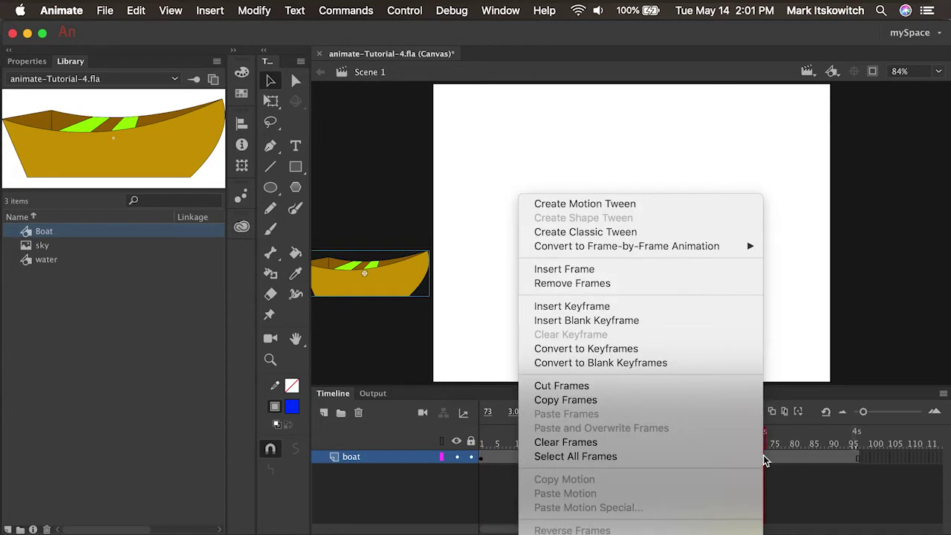
left_click(706, 306)
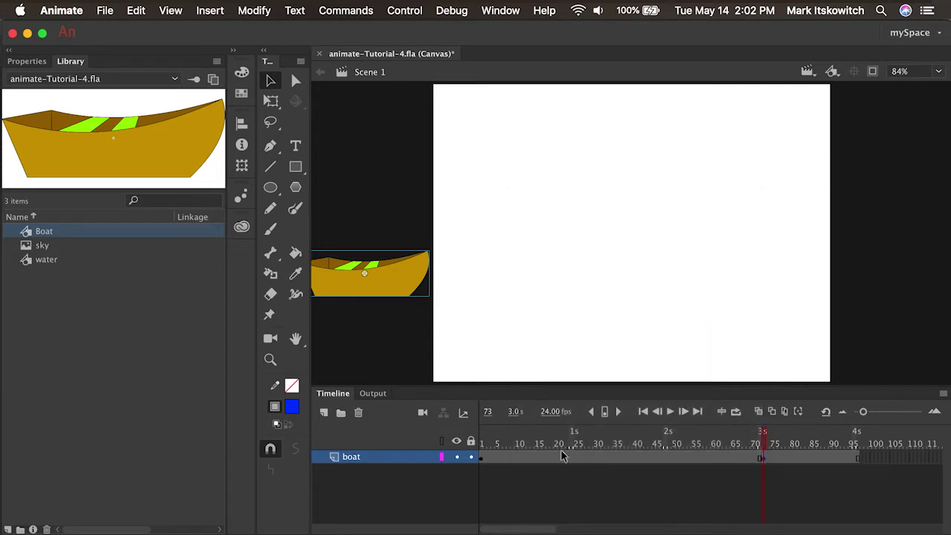
At frame 73, move the boat past the stage's right edge, then compare start and end positions
left_click(482, 457)
left_click(767, 462)
left_click_drag(344, 289, 874, 281)
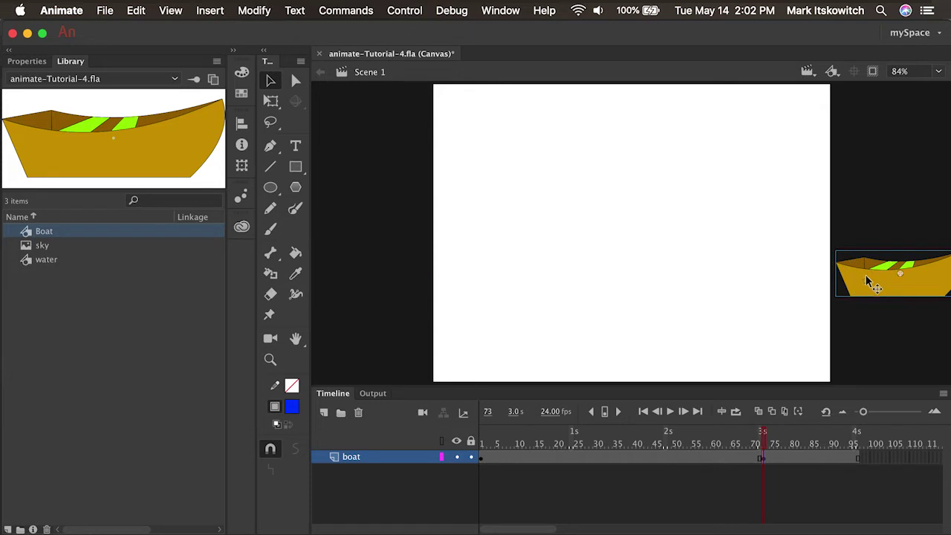
left_click(482, 463)
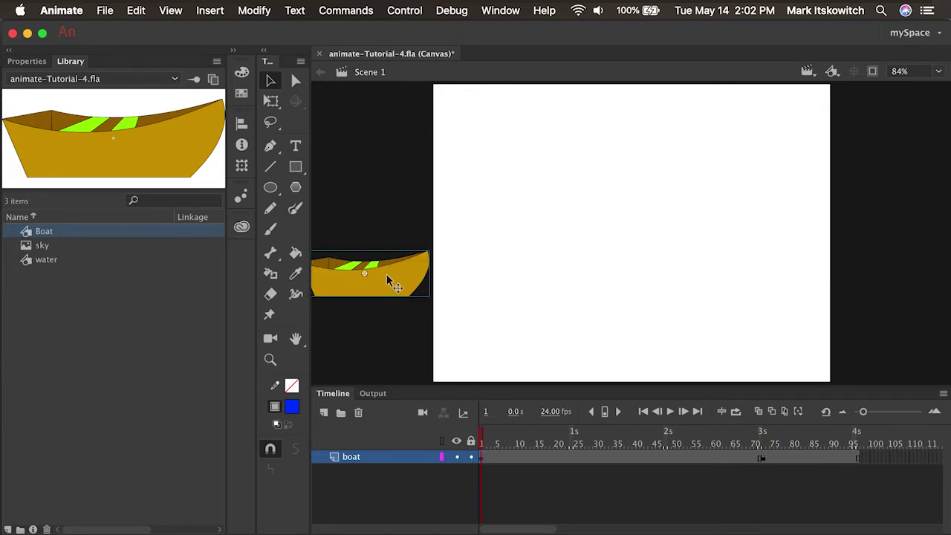
left_click(764, 459)
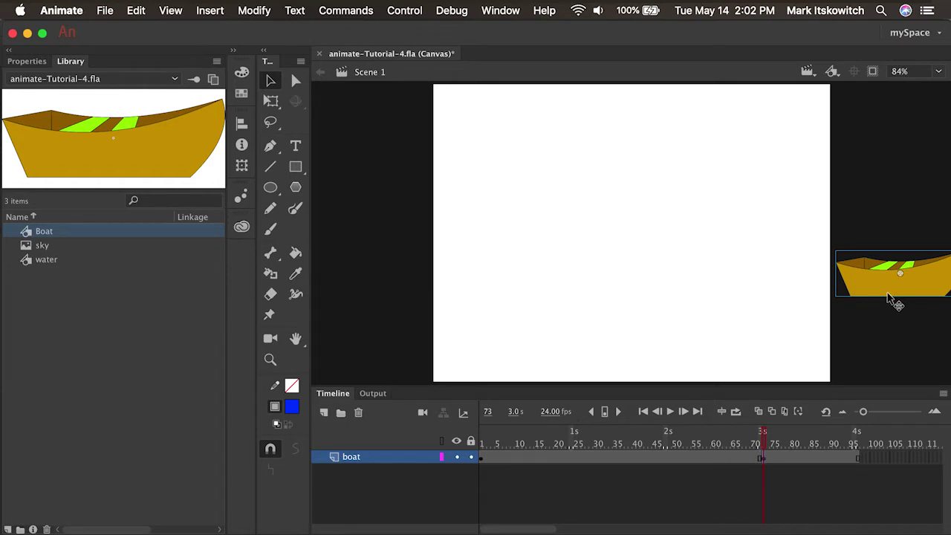
left_click(589, 456)
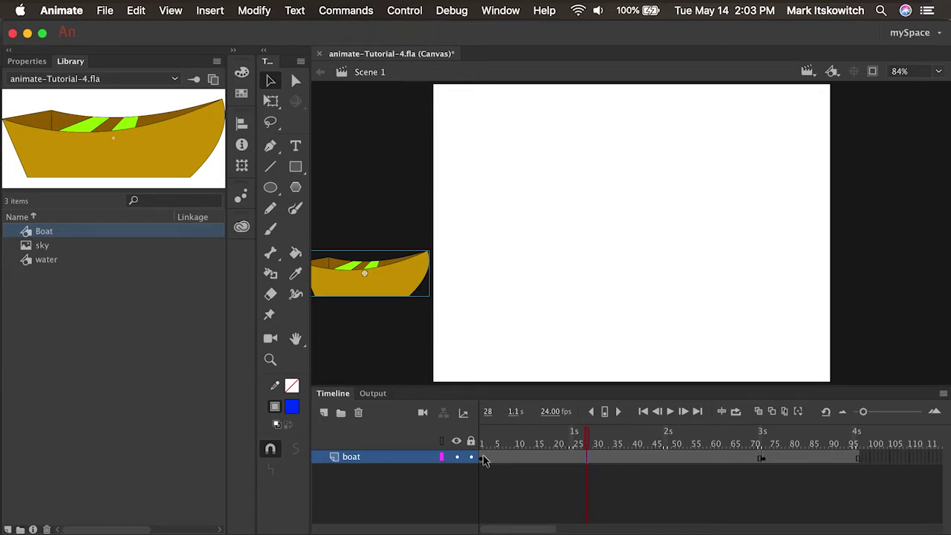
Create a classic tween between frames 1 and 73, then rewind and play it to preview
right_click(587, 458)
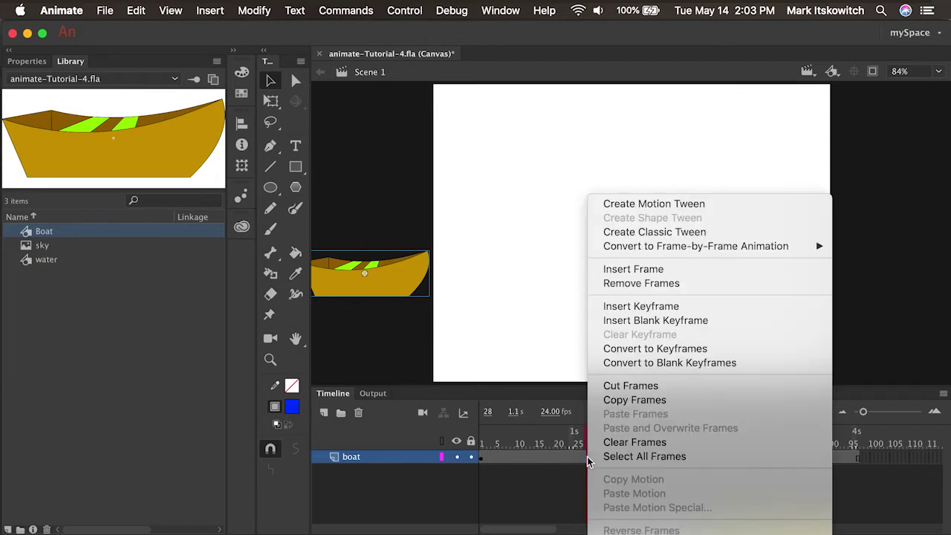
left_click(621, 236)
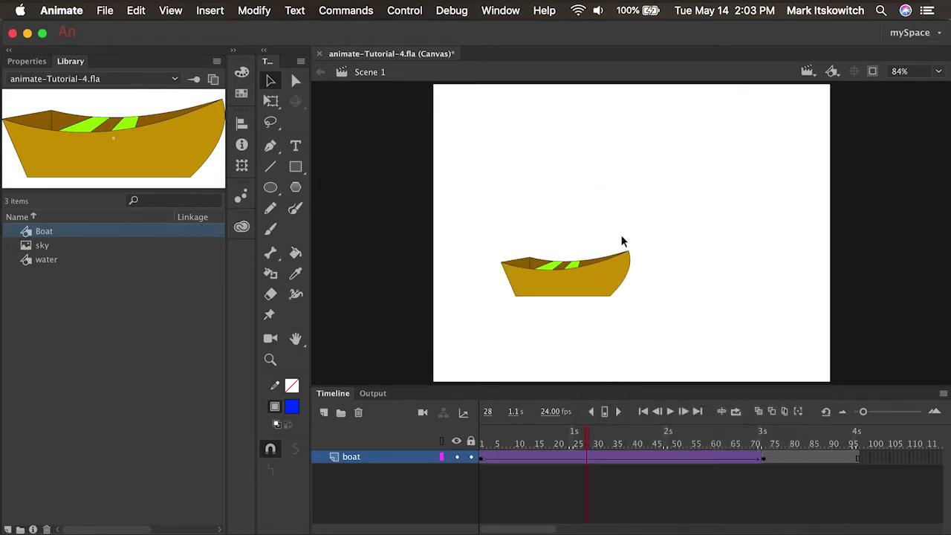
left_click_drag(588, 433, 458, 437)
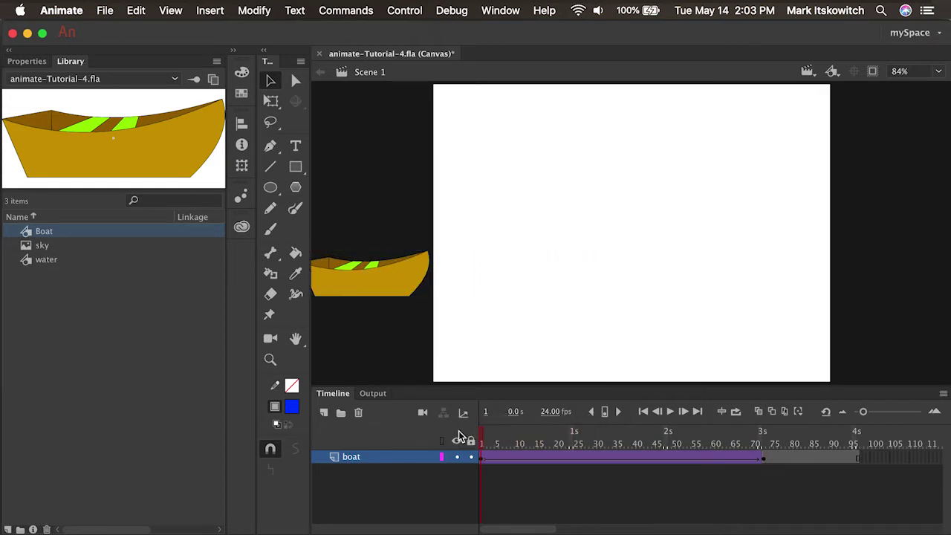
key("Return")
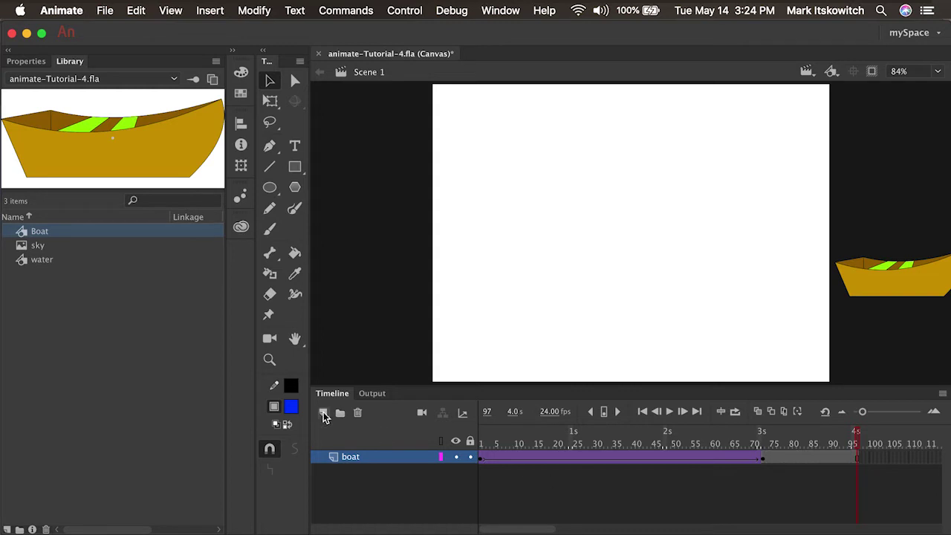
Add a new layer above boat and name it 'Sky'
left_click(323, 413)
double_click(357, 456)
type("Sk")
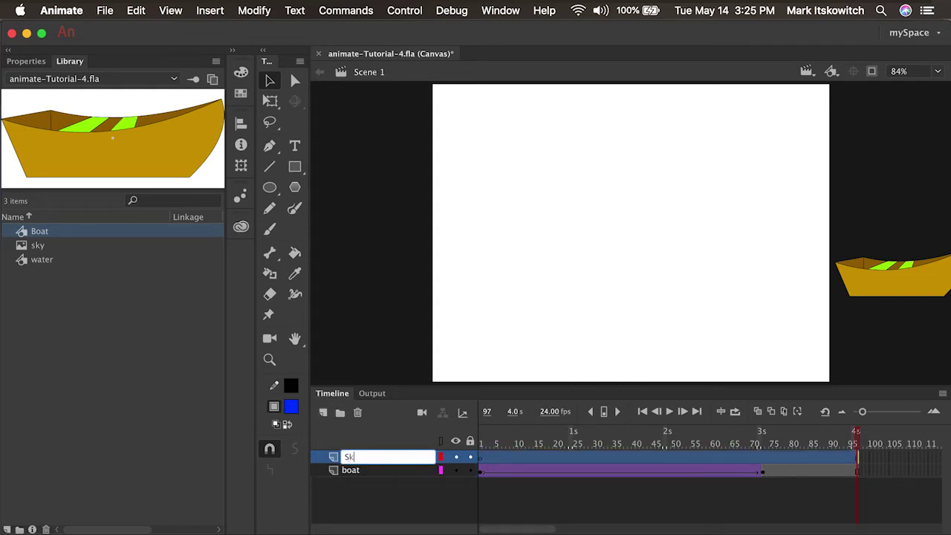
type("y")
key("Return")
Place the sky image from the Library on the stage and select a rectangle of clouds
left_click(22, 246)
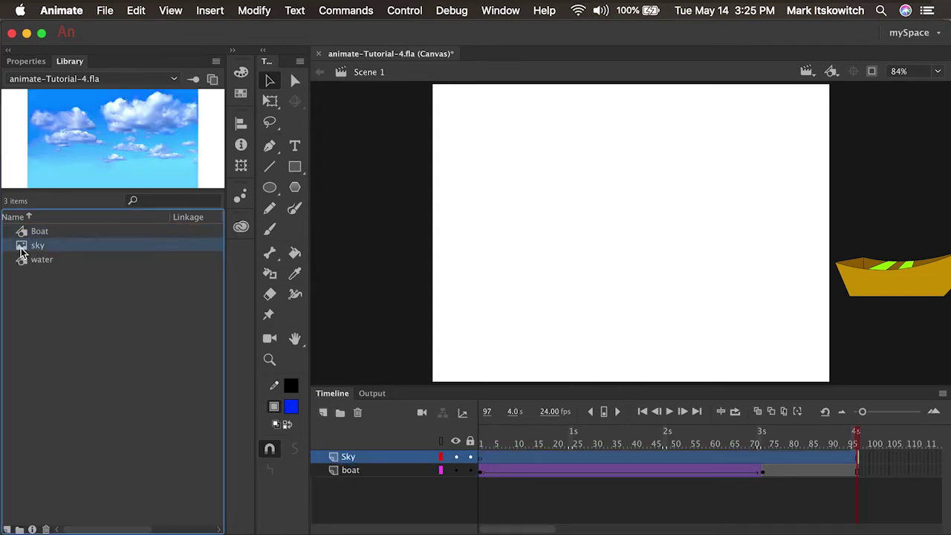
left_click_drag(22, 247, 638, 219)
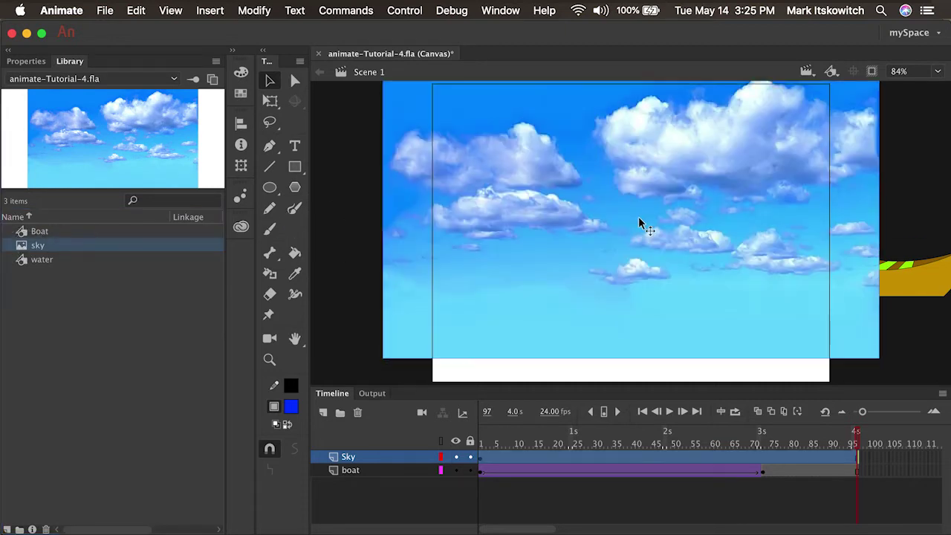
left_click_drag(470, 182, 611, 277)
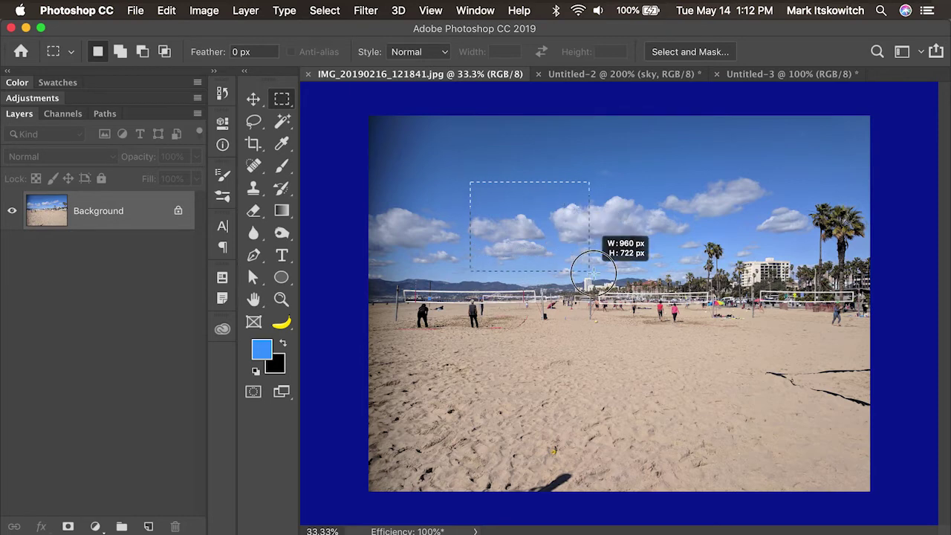
left_click(136, 11)
Create a new clipboard-sized document and paste the clouds into it
left_click(150, 27)
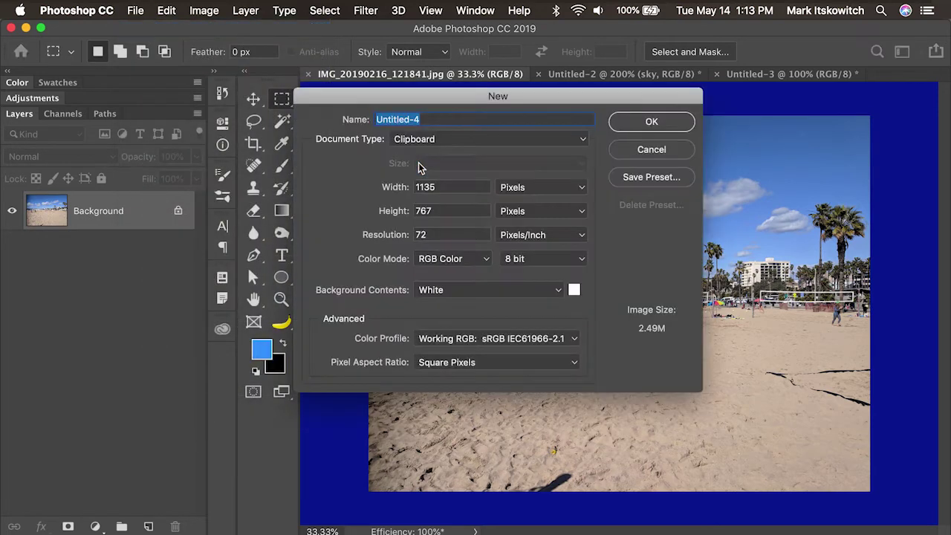
left_click(652, 121)
key("cmd+v")
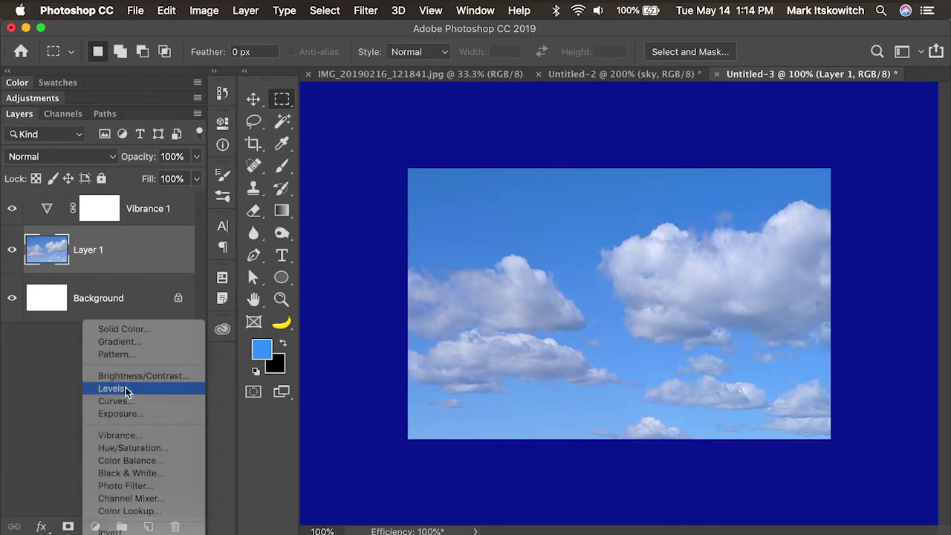
Add a Levels adjustment with midtones 0.88 and add the sky to the cloud library
left_click(170, 389)
left_click_drag(347, 276, 352, 280)
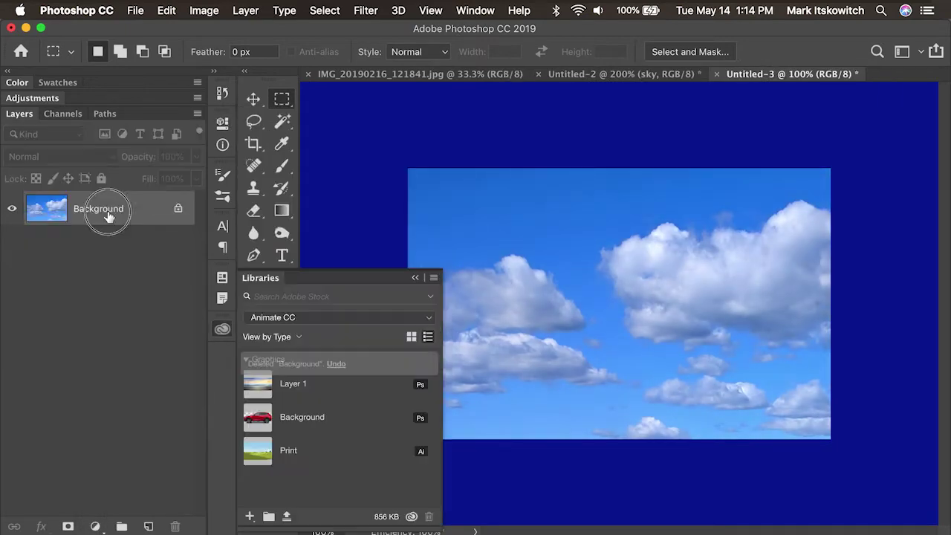
left_click_drag(106, 213, 302, 382)
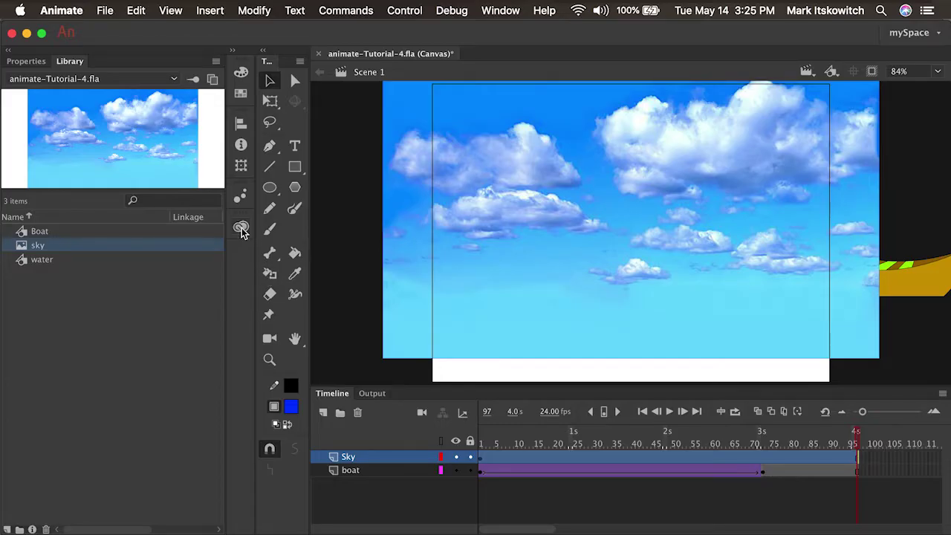
Move the Sky layer below the boat layer
left_click(241, 228)
left_click(407, 216)
left_click_drag(401, 457, 398, 487)
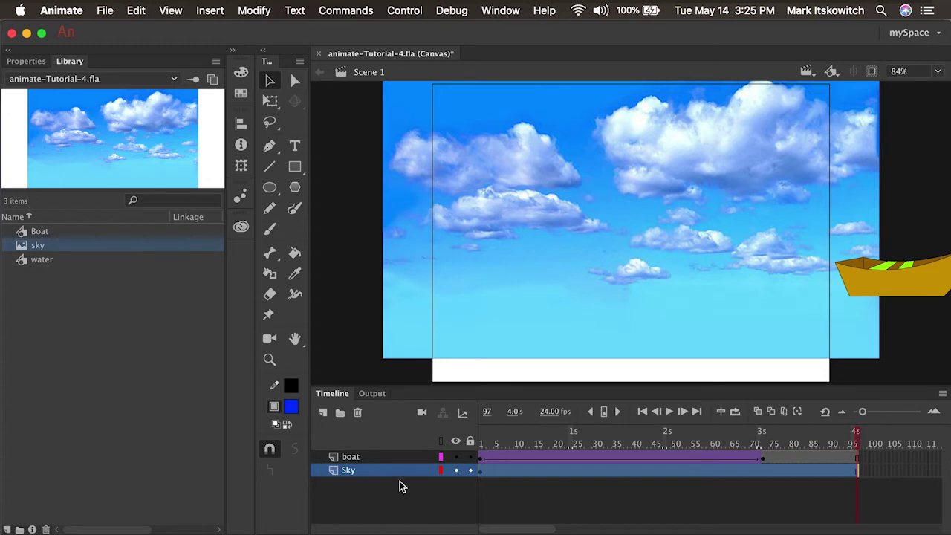
Add a new layer named 'water' and place the water symbol from the Library on it
left_click(323, 413)
double_click(349, 470)
type("water")
key("Return")
left_click(41, 259)
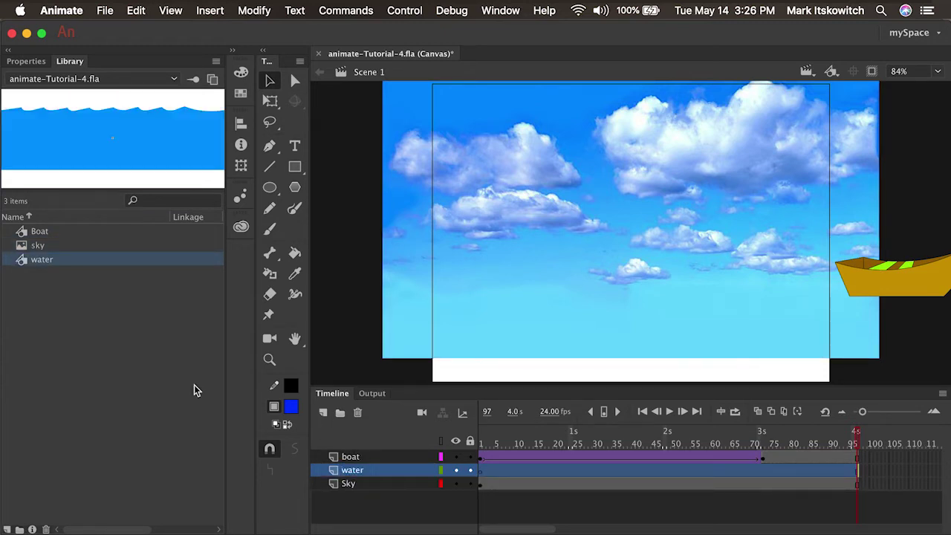
left_click_drag(22, 260, 626, 340)
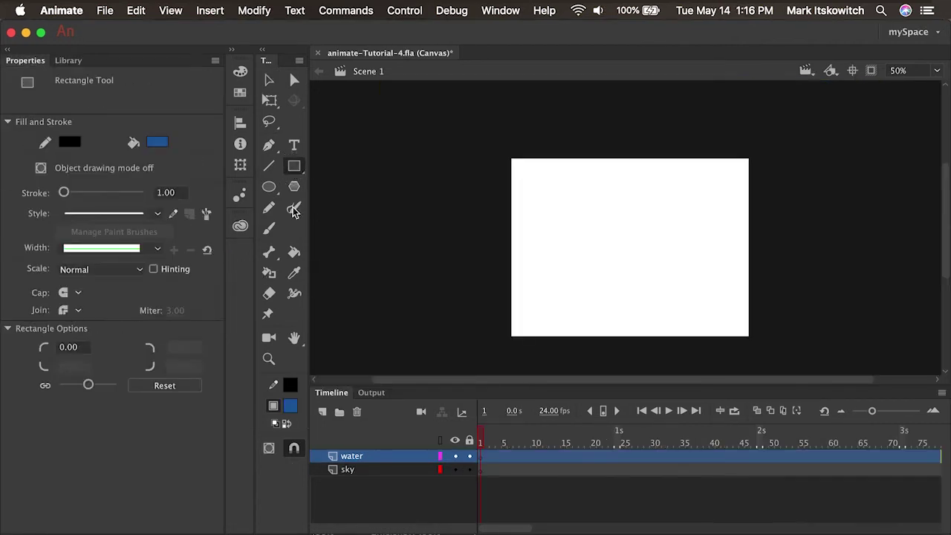
Draw a blue rectangle with no stroke for the water
left_click(290, 384)
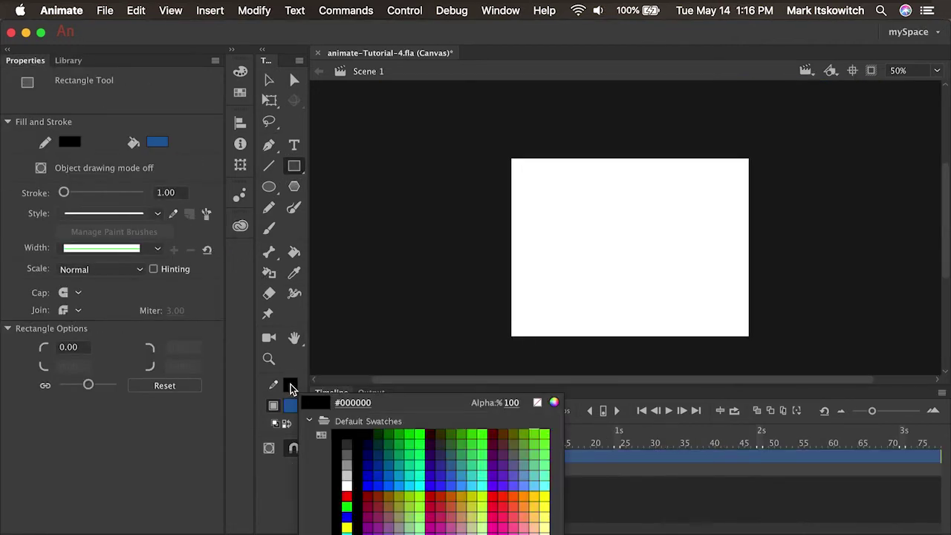
left_click(538, 406)
mouse_move(498, 272)
left_mouse_down()
mouse_move(588, 326)
mouse_move(769, 340)
mouse_move(763, 346)
left_mouse_up()
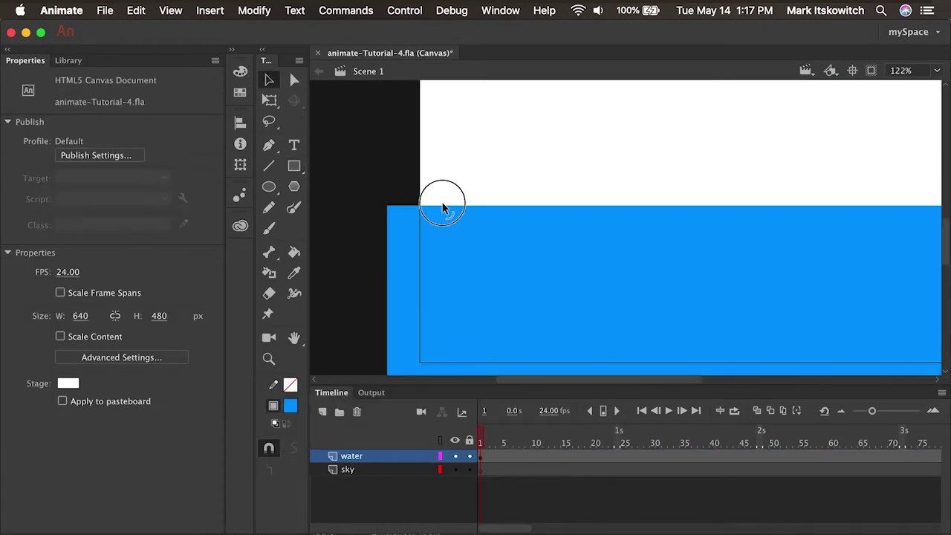
Bend the rectangle's top edge into a row of rounded waves
mouse_move(444, 206)
left_mouse_down()
mouse_move(507, 198)
mouse_move(777, 208)
left_mouse_up()
left_click_drag(455, 205, 457, 213)
left_click_drag(519, 211, 520, 211)
left_click_drag(594, 204, 596, 208)
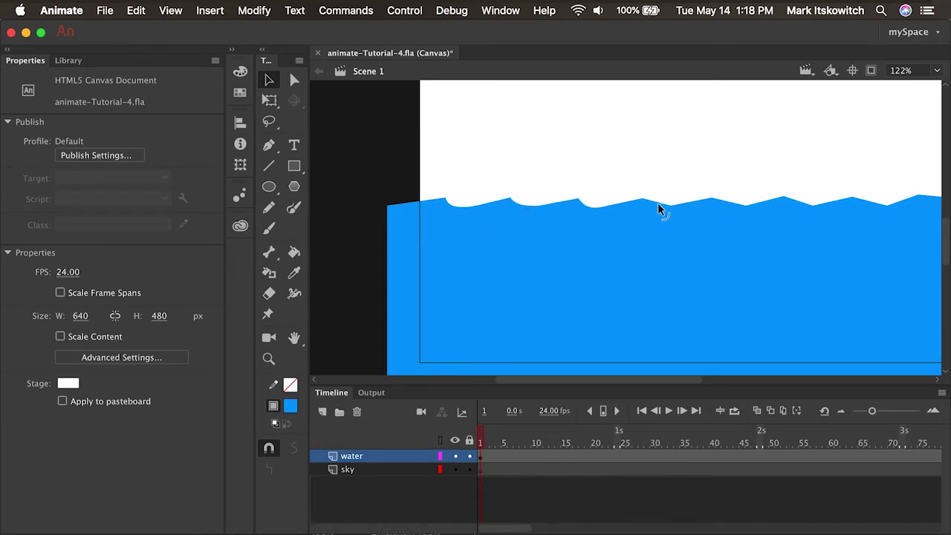
left_click_drag(656, 206, 658, 208)
left_click_drag(728, 204, 729, 207)
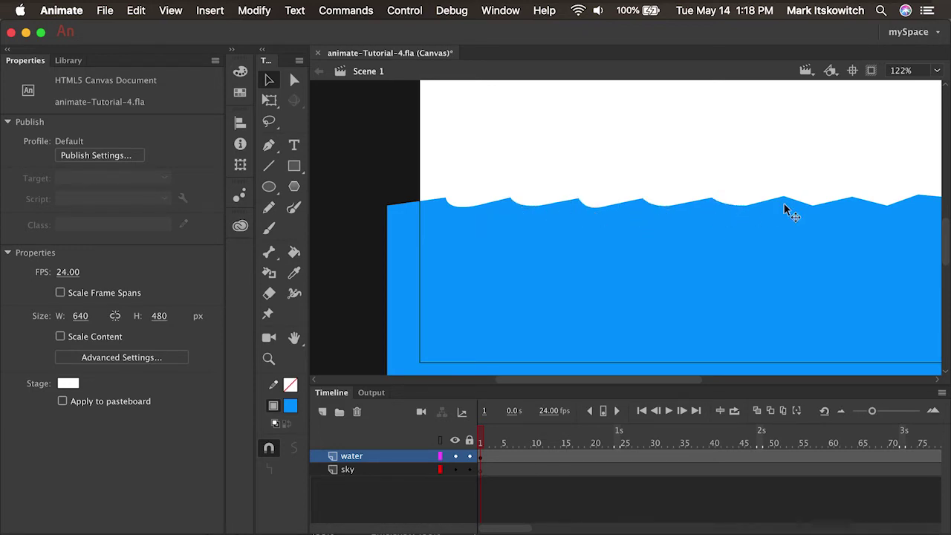
Convert the wavy water shape into a Graphic symbol named 'water'
left_click(632, 283)
left_click(266, 10)
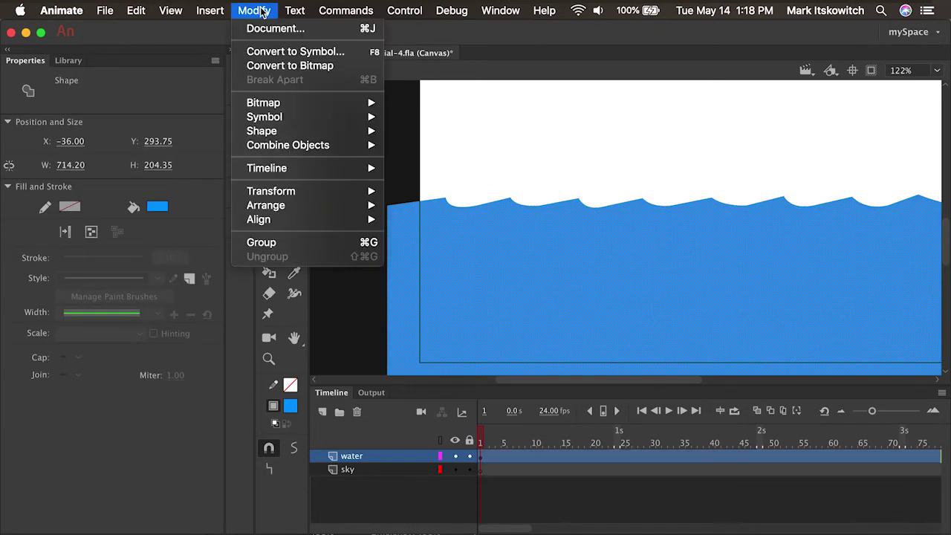
left_click(269, 51)
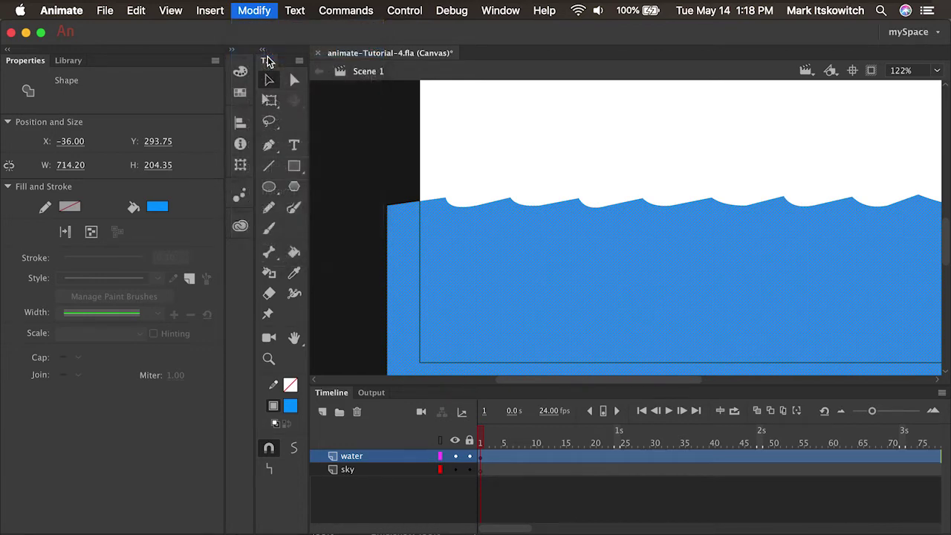
type("water")
left_click(377, 166)
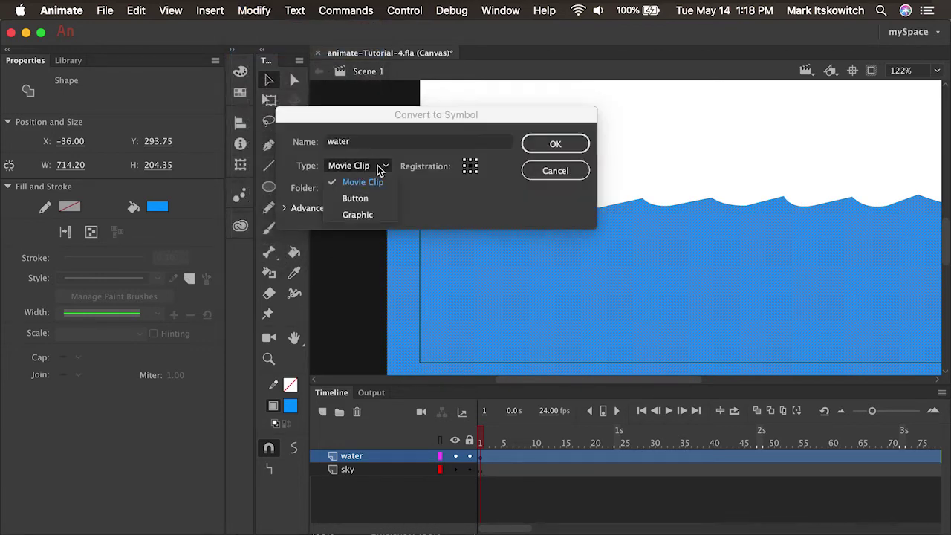
left_click(368, 214)
left_click(557, 143)
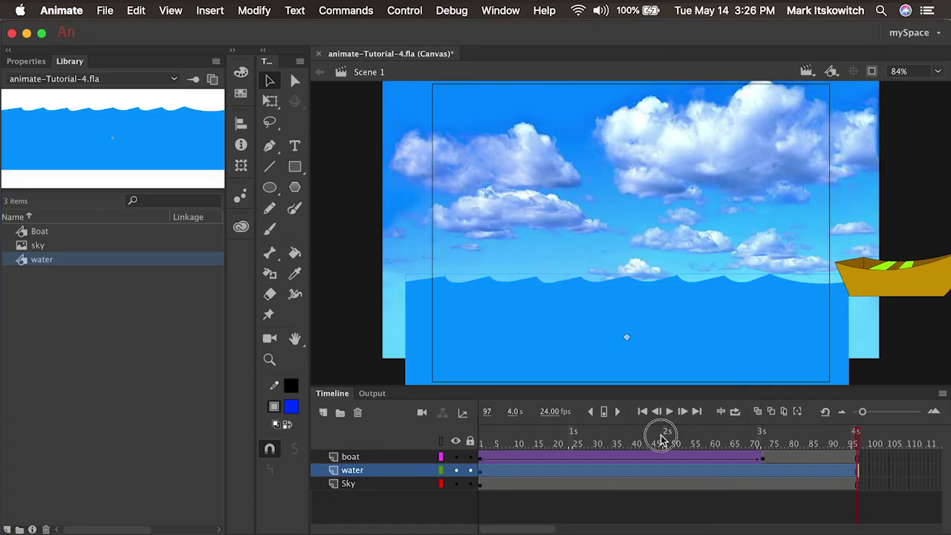
Move the water layer above boat, play the animation, and select the boat layer's tween
left_click_drag(662, 435, 485, 437)
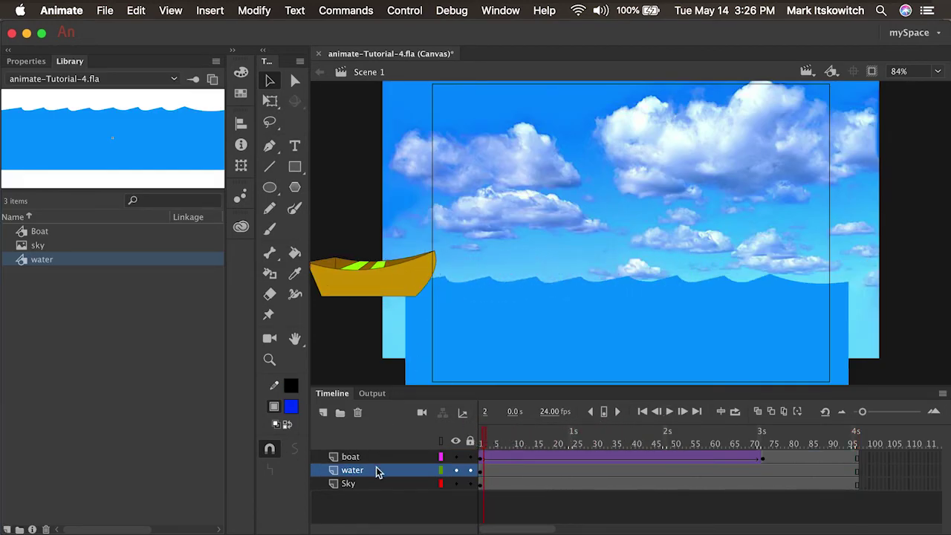
mouse_move(377, 472)
left_mouse_down()
mouse_move(372, 456)
mouse_move(387, 471)
left_mouse_up()
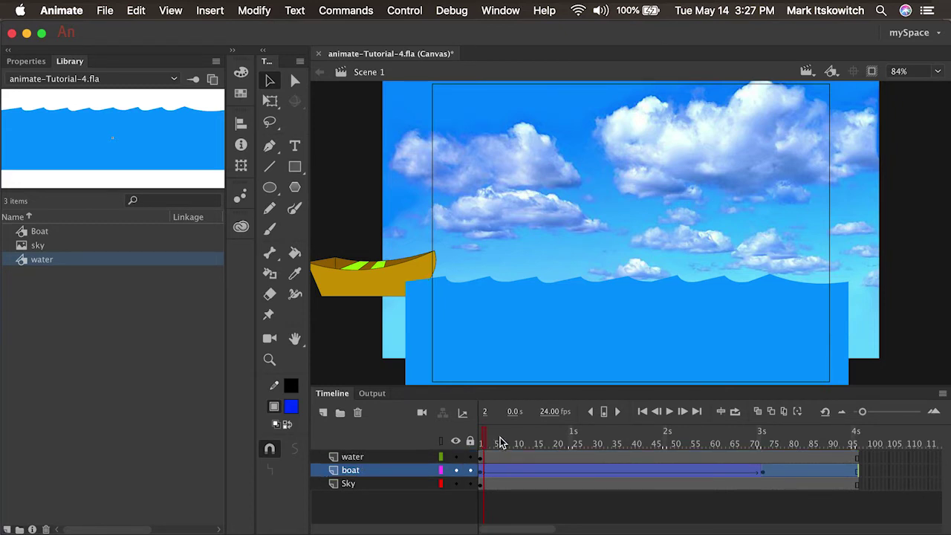
key("Return")
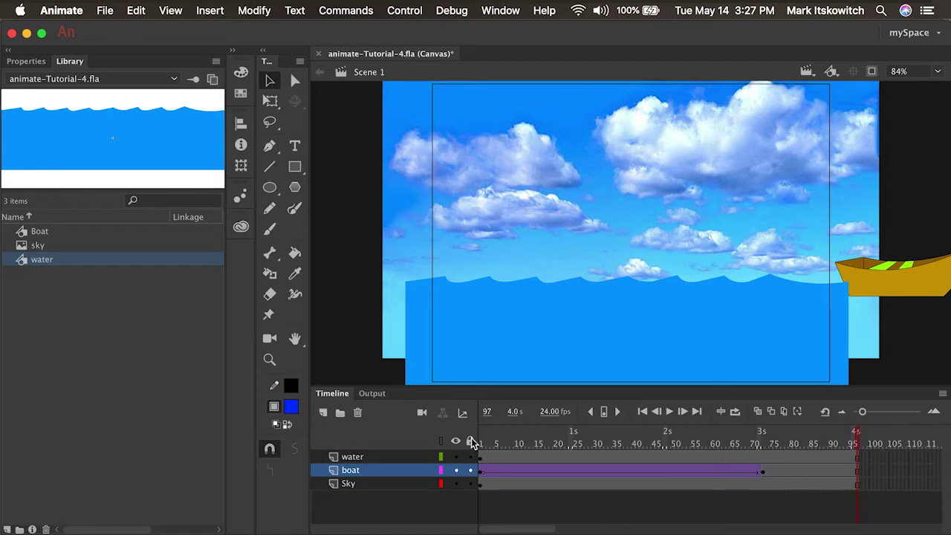
left_click(366, 471)
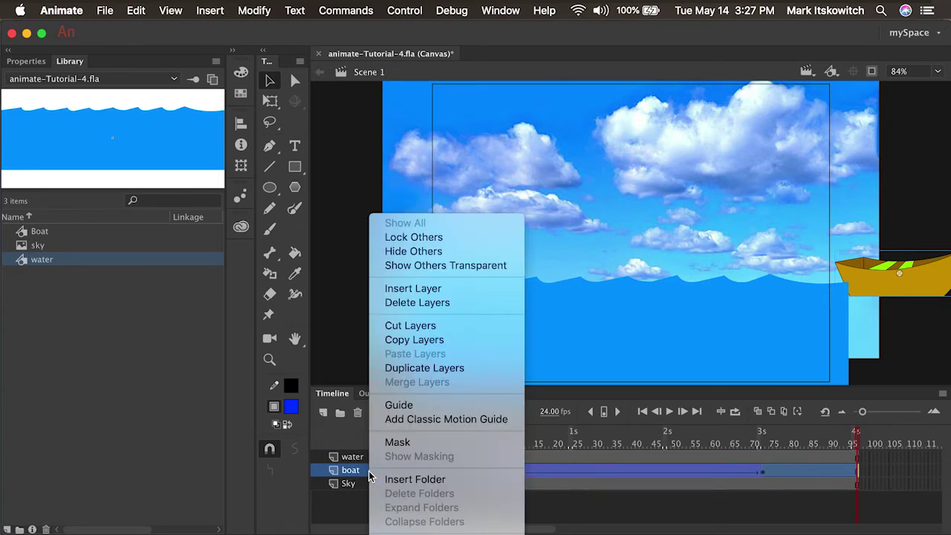
Add a classic motion guide layer for the boat and set the Pencil to Smooth mode
left_click(446, 419)
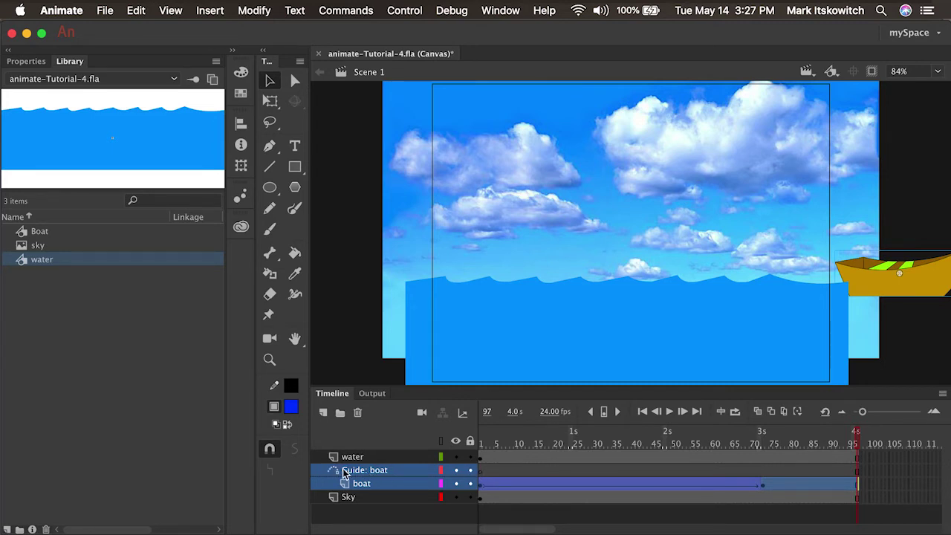
left_click(482, 475)
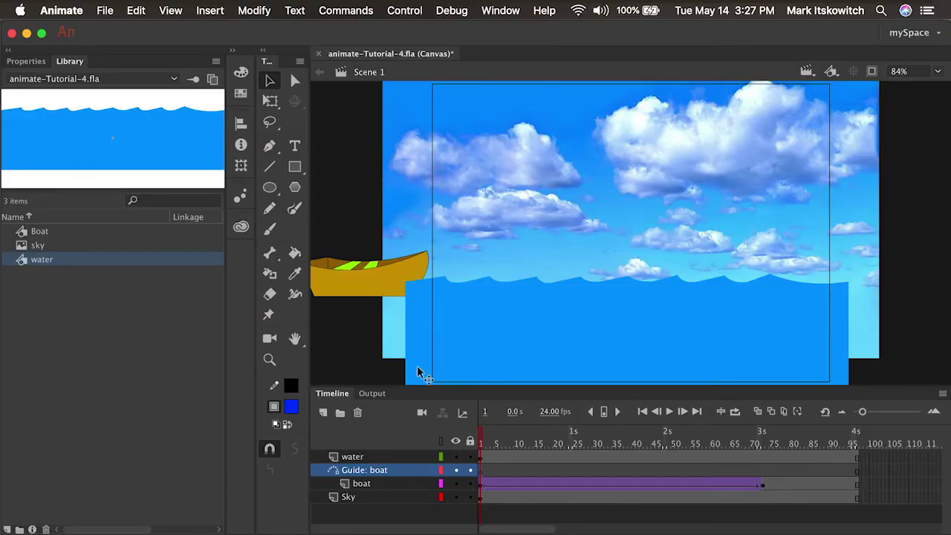
left_click(270, 208)
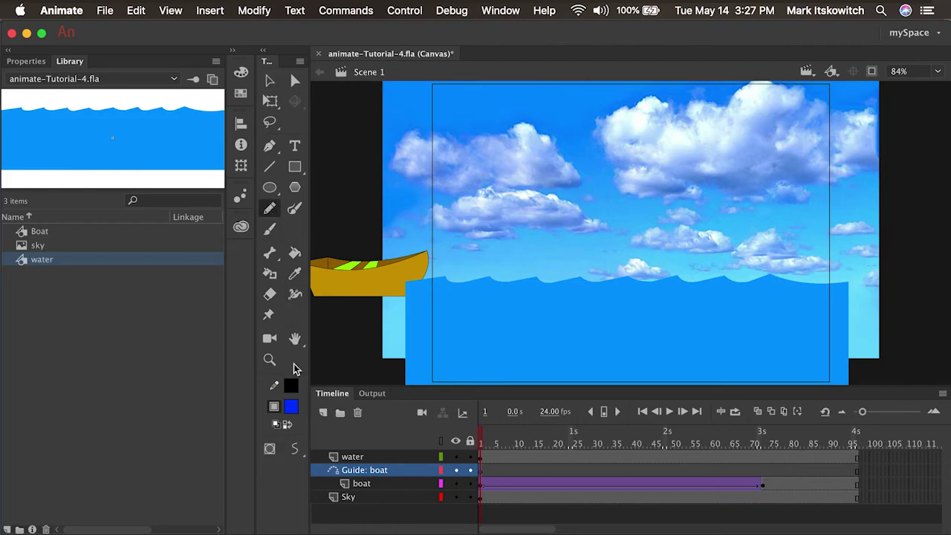
left_click(295, 449)
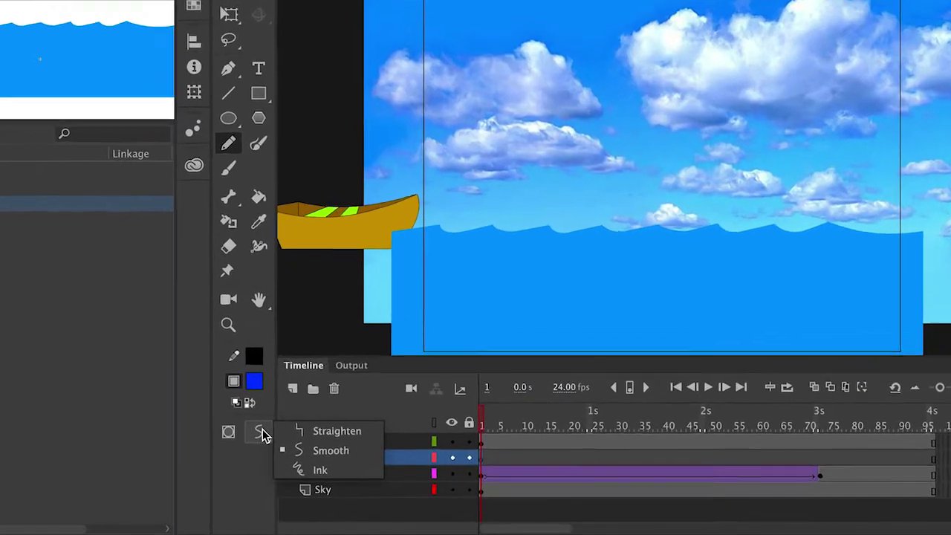
left_click(319, 450)
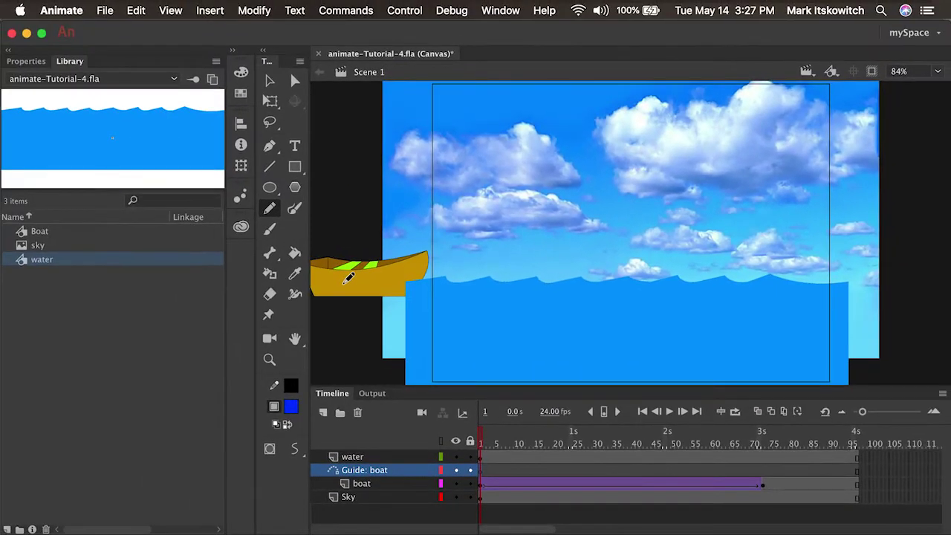
Draw a wavy guide path along the water from the boat, then smooth it three times
mouse_move(343, 281)
left_mouse_down()
mouse_move(517, 269)
mouse_move(743, 273)
mouse_move(784, 263)
mouse_move(883, 274)
left_mouse_up()
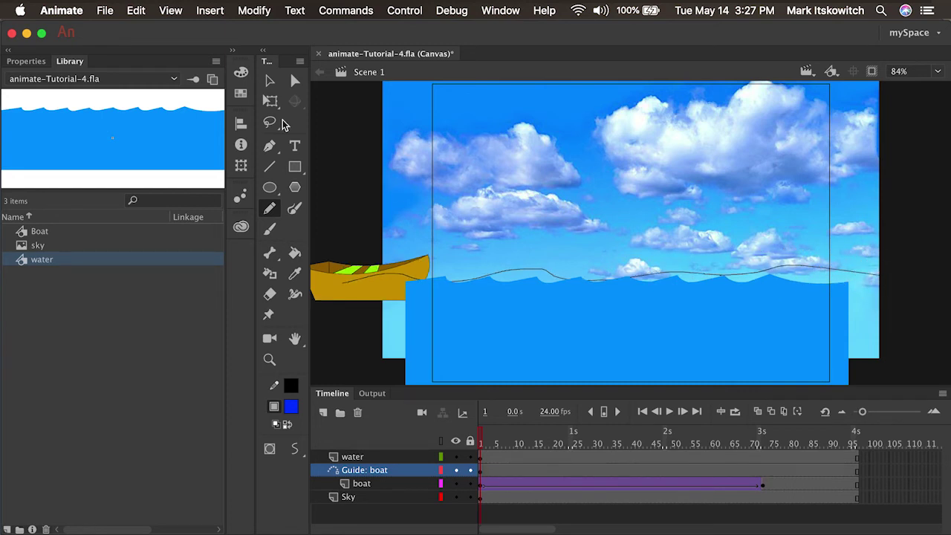
left_click(269, 82)
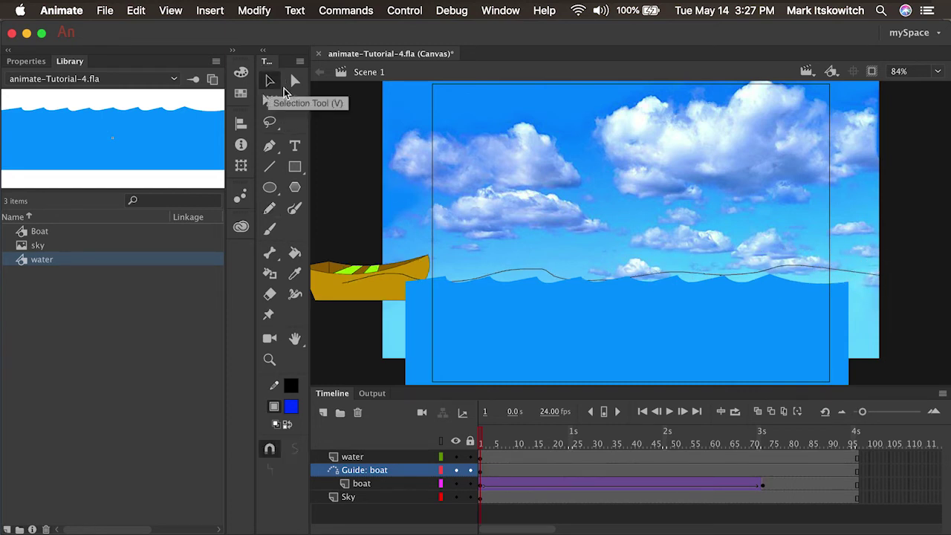
left_click(533, 274)
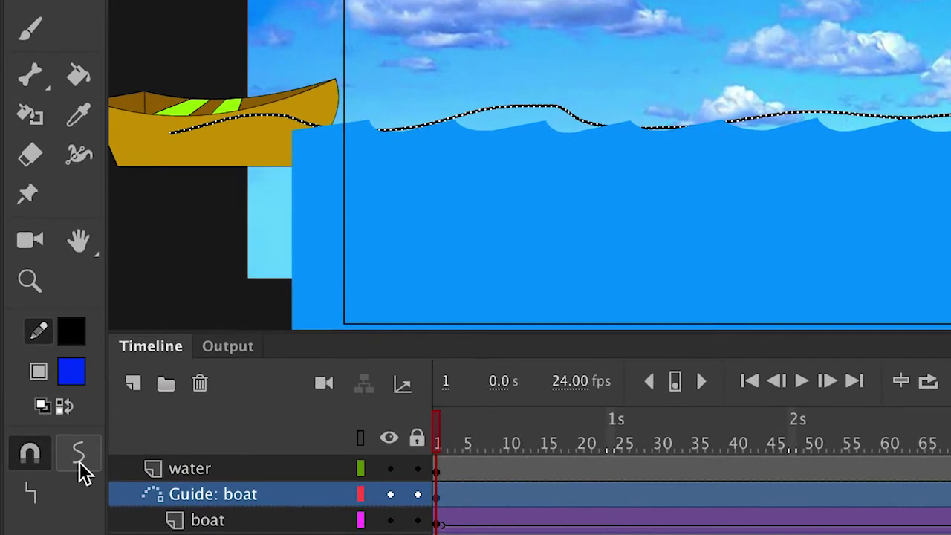
left_click(79, 457)
left_click(80, 456)
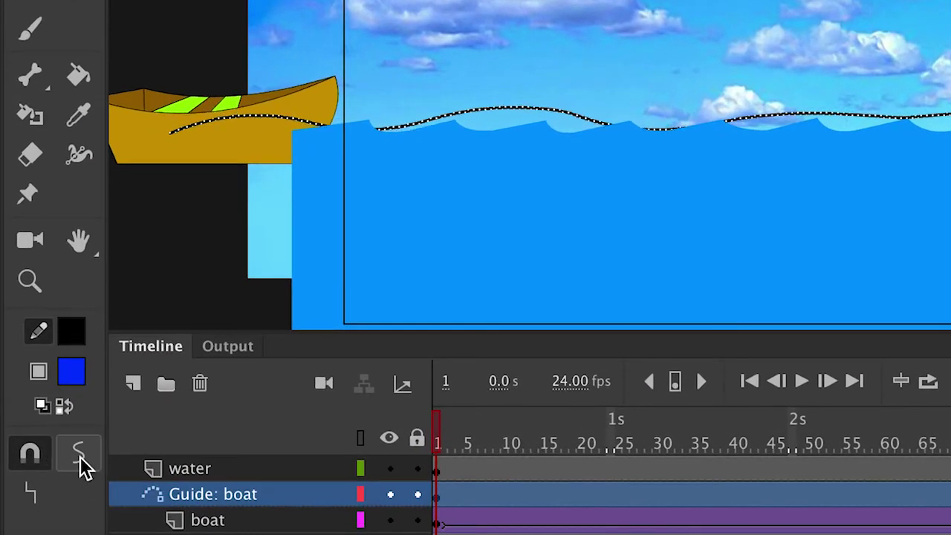
left_click(79, 456)
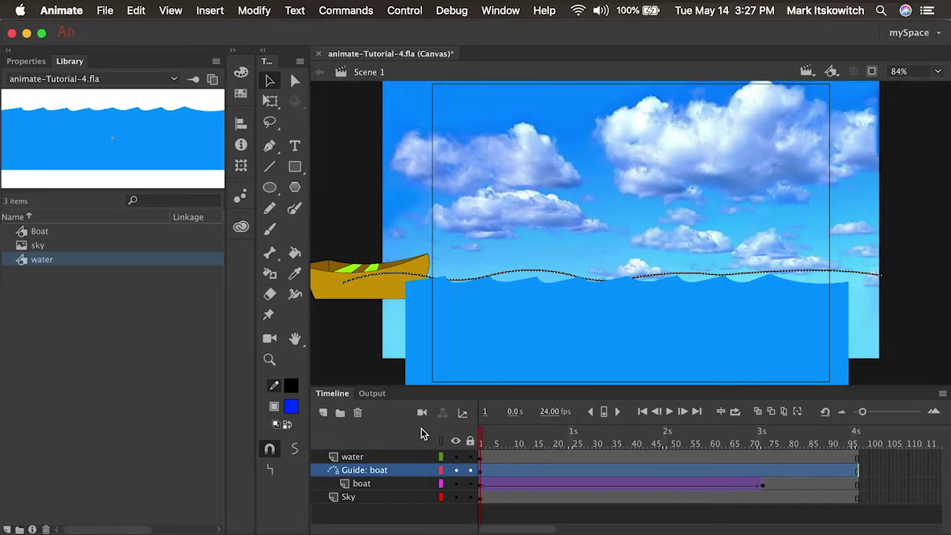
left_click(415, 484)
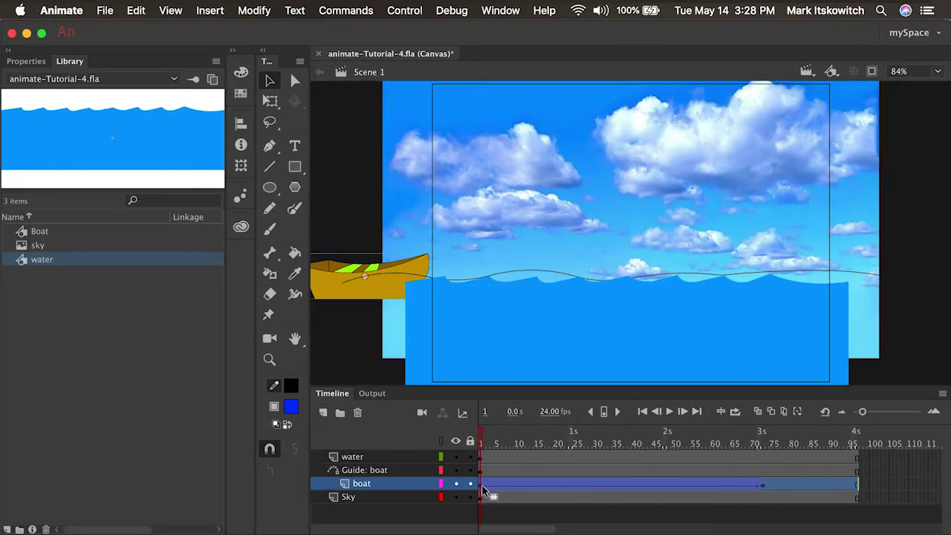
At frame 73, extend the guide path's end rightward and snap the boat's centre onto it
left_click(482, 484)
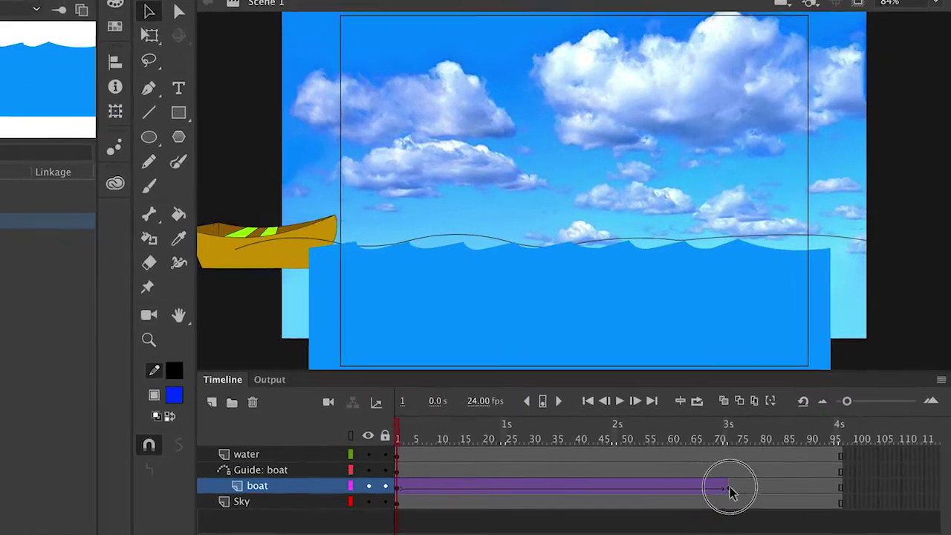
left_click(766, 488)
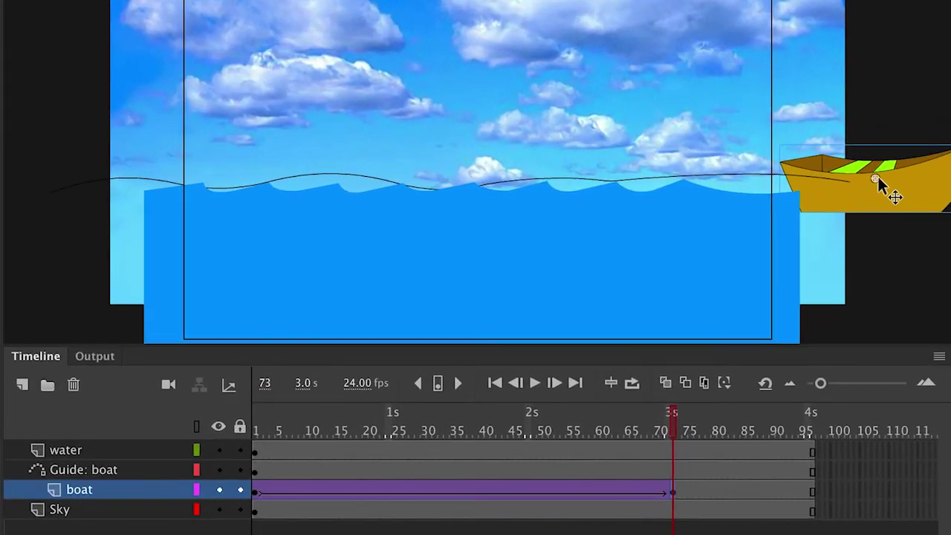
left_click_drag(879, 176, 850, 181)
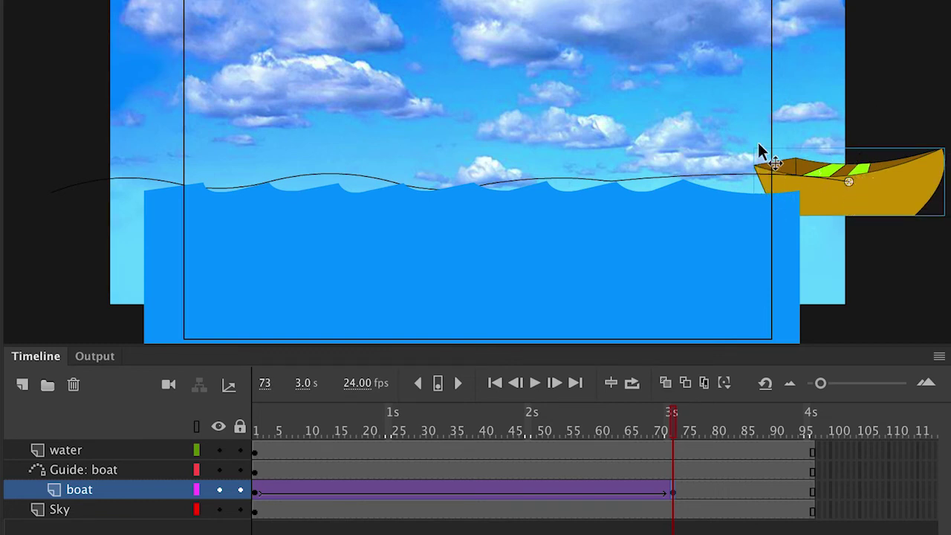
left_click_drag(849, 179, 910, 179)
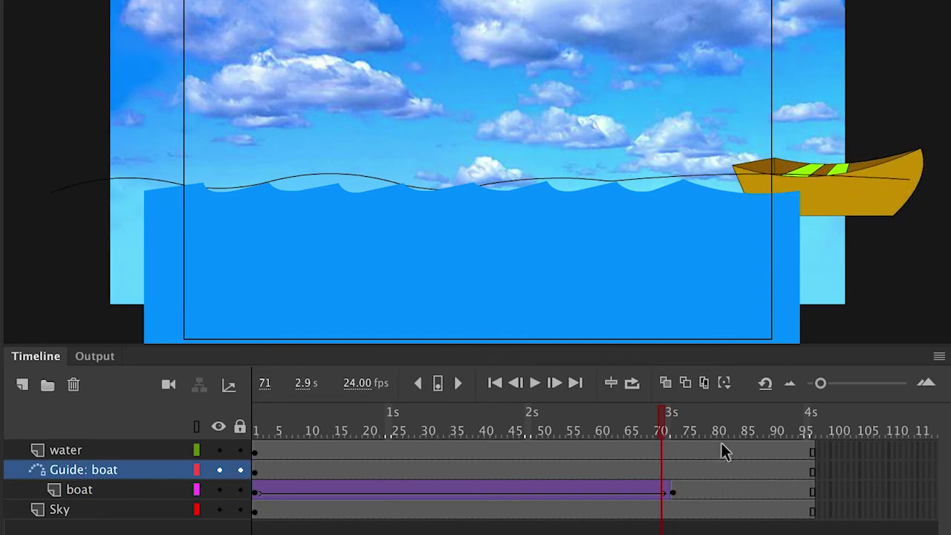
left_click(676, 493)
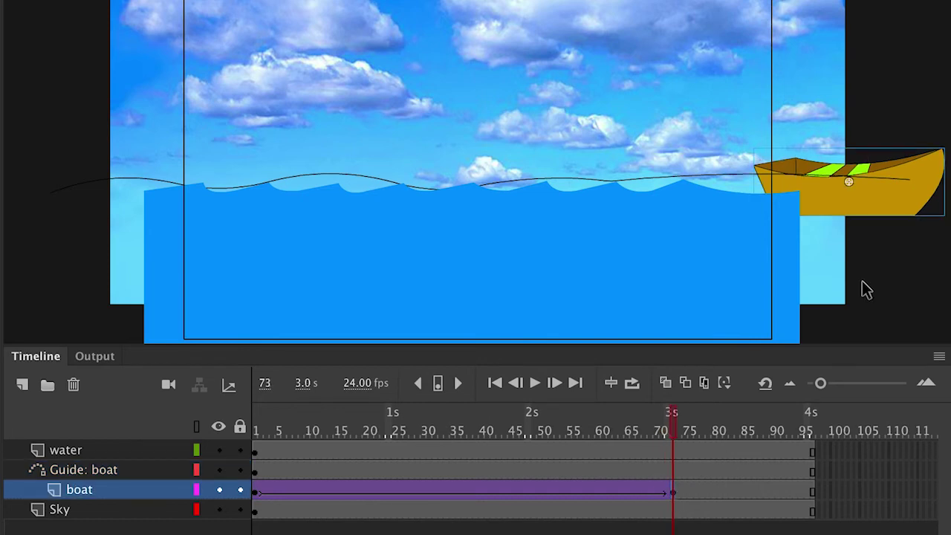
left_click_drag(842, 197, 886, 186)
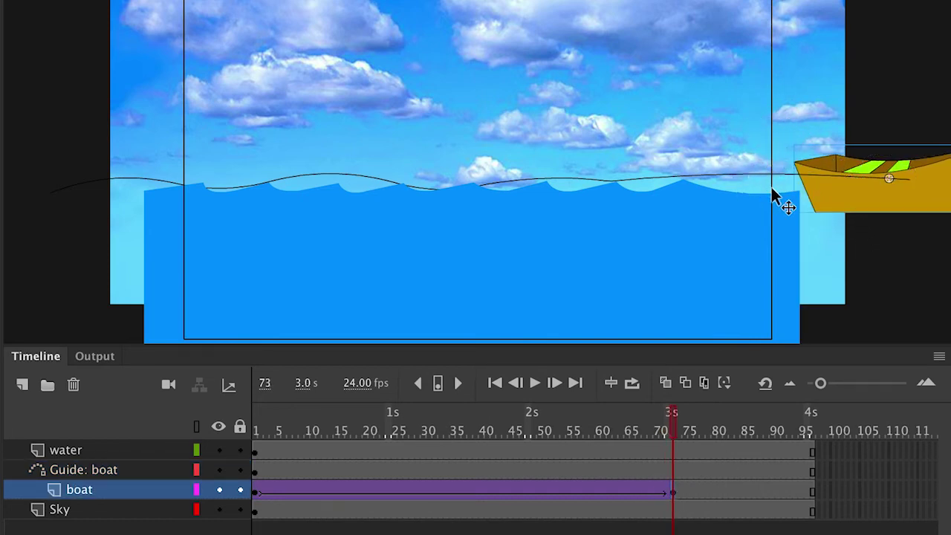
Rewind the boat tween to frame 1 and play it twice along the wavy path
left_click(840, 234)
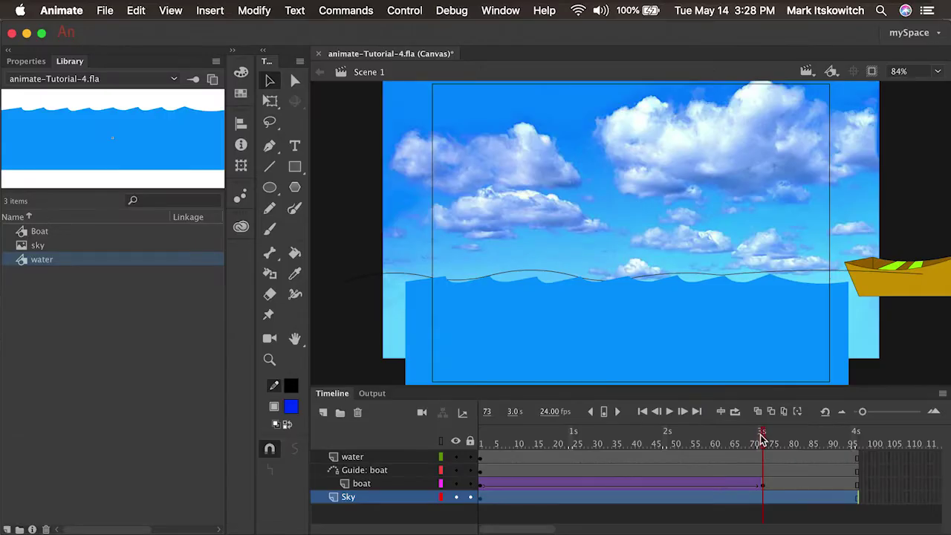
left_click_drag(673, 426, 467, 434)
left_click_drag(625, 446, 481, 447)
key("Return")
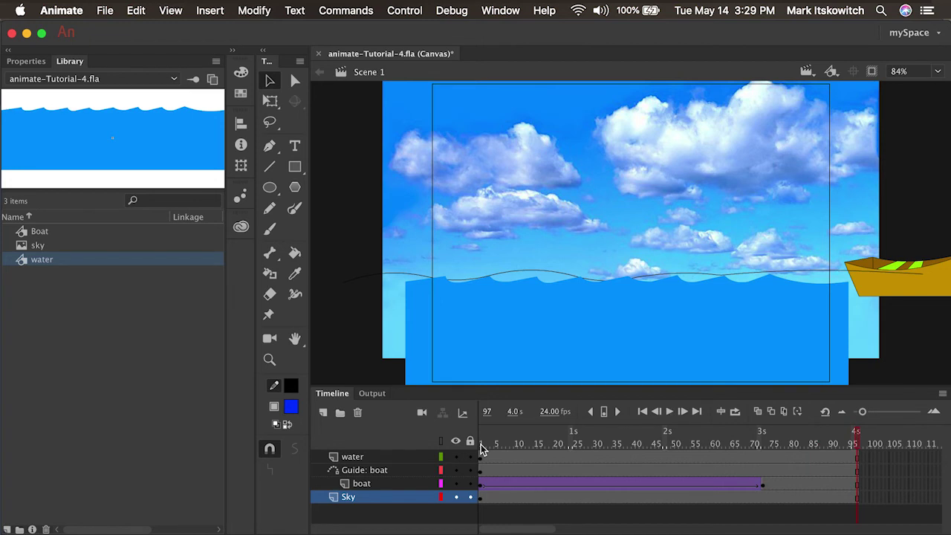
key("Return")
left_click(481, 485)
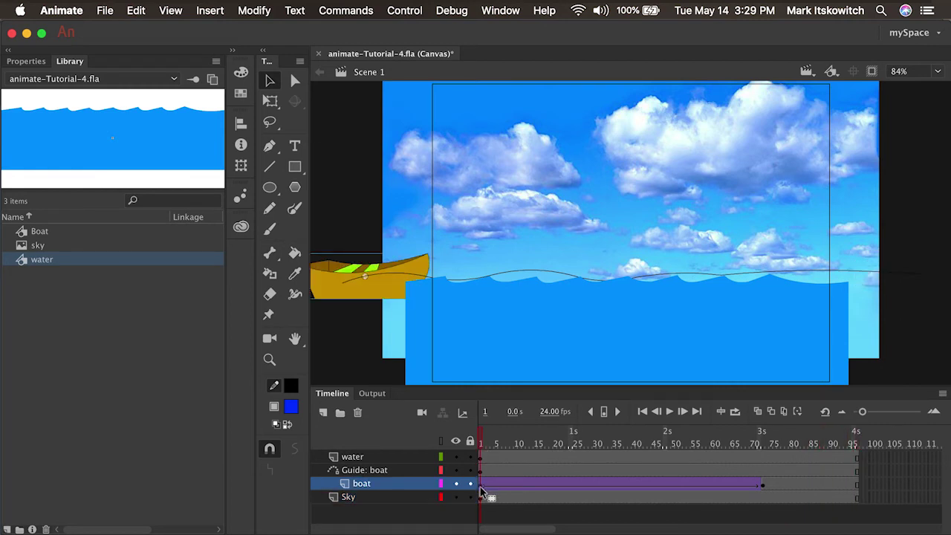
Enable Orient to path in the boat tween's Properties and scrub to frame 6 to check
left_click(26, 63)
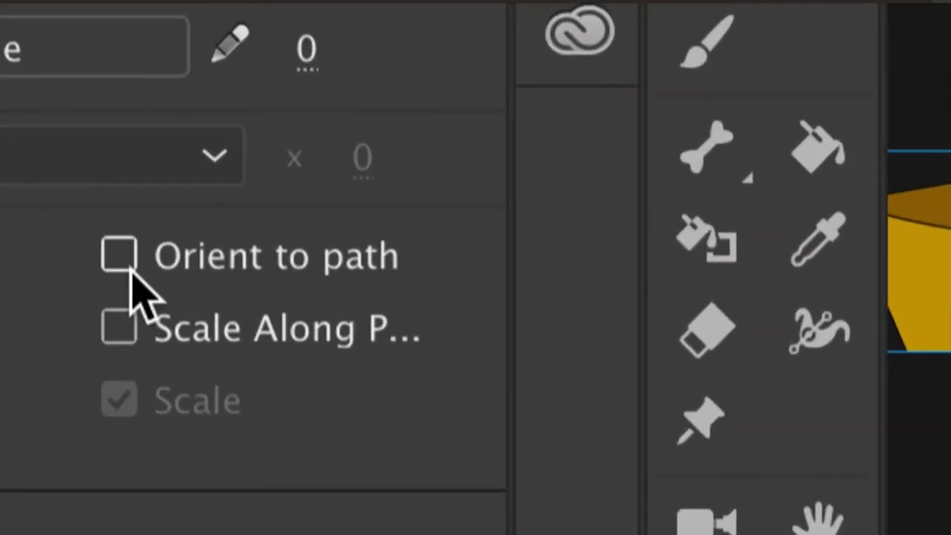
left_click(122, 258)
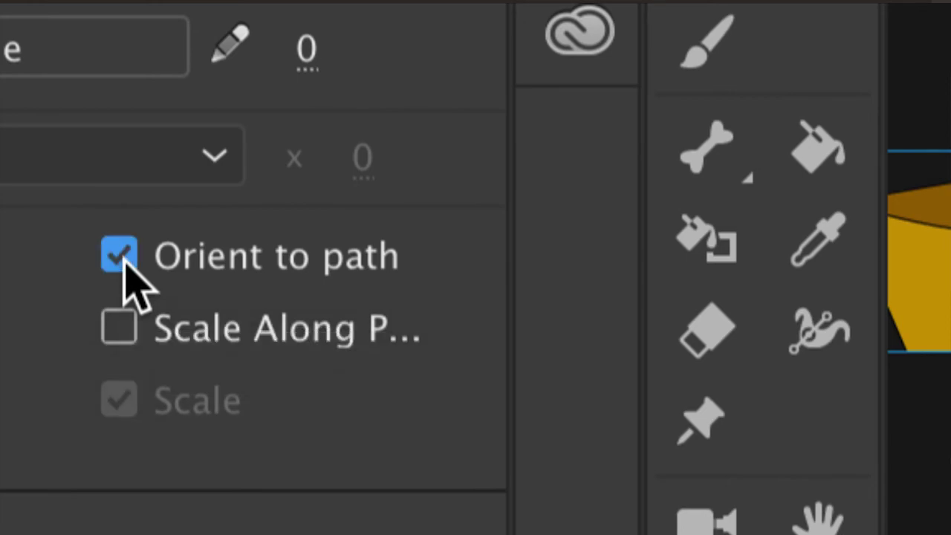
mouse_move(467, 439)
left_mouse_down()
mouse_move(601, 435)
mouse_move(605, 414)
mouse_move(737, 414)
mouse_move(473, 421)
left_mouse_up()
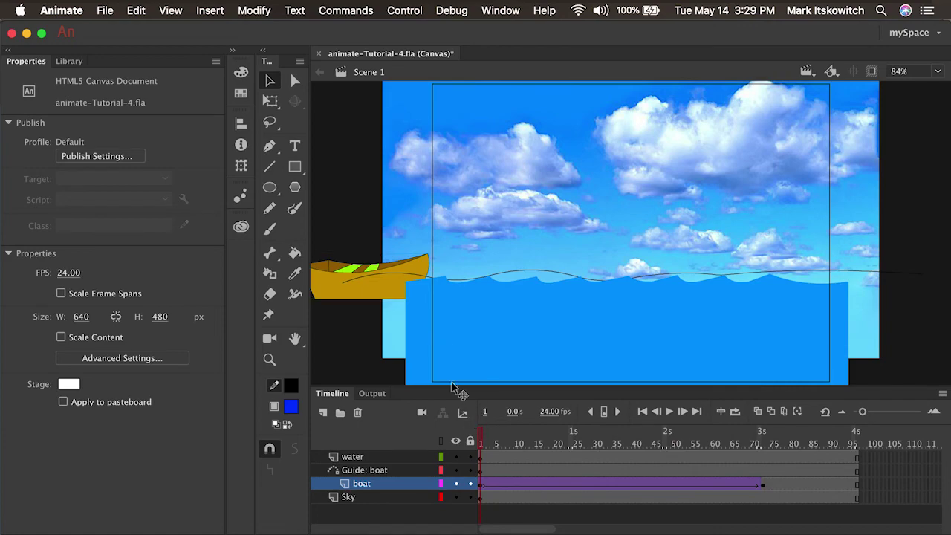
Rotate the boat on frame 1 with Free Transform to match the path's slope
left_click(386, 279)
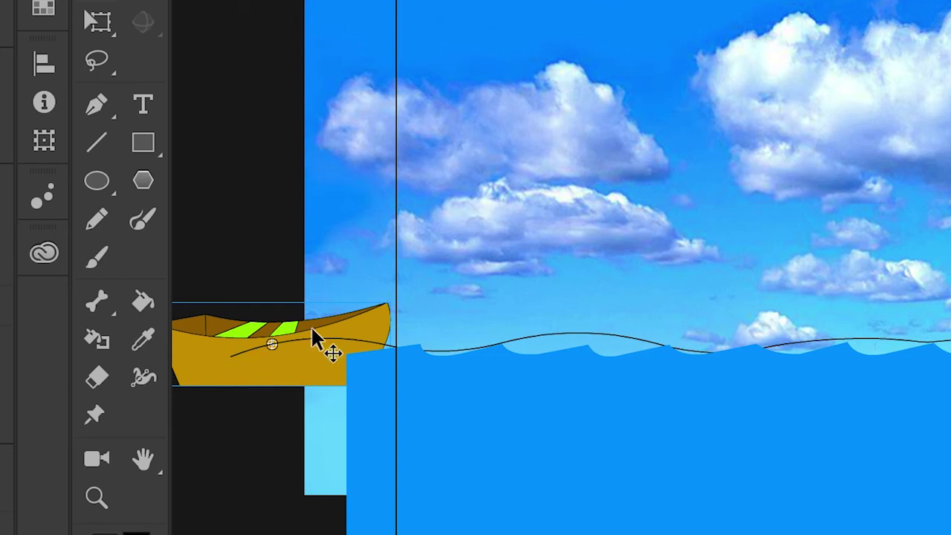
left_click(97, 21)
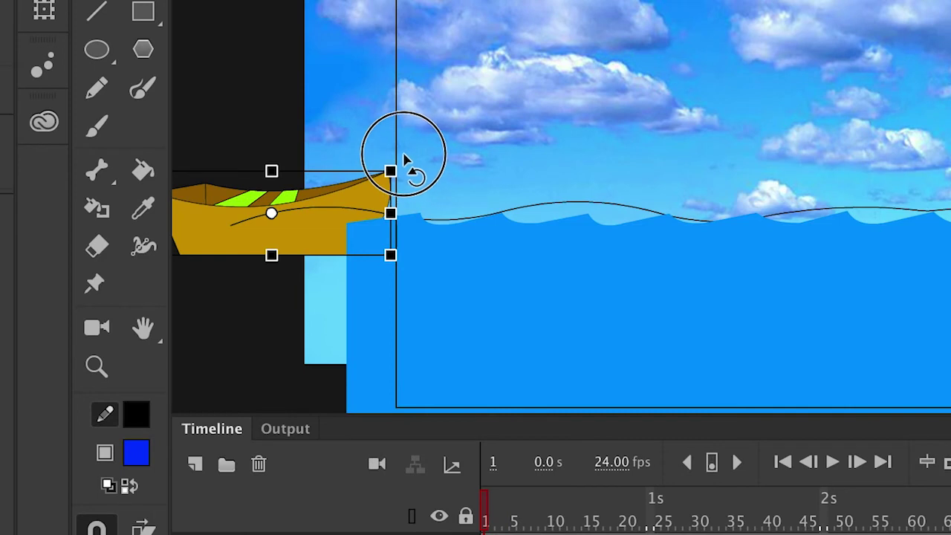
left_click_drag(399, 154, 394, 148)
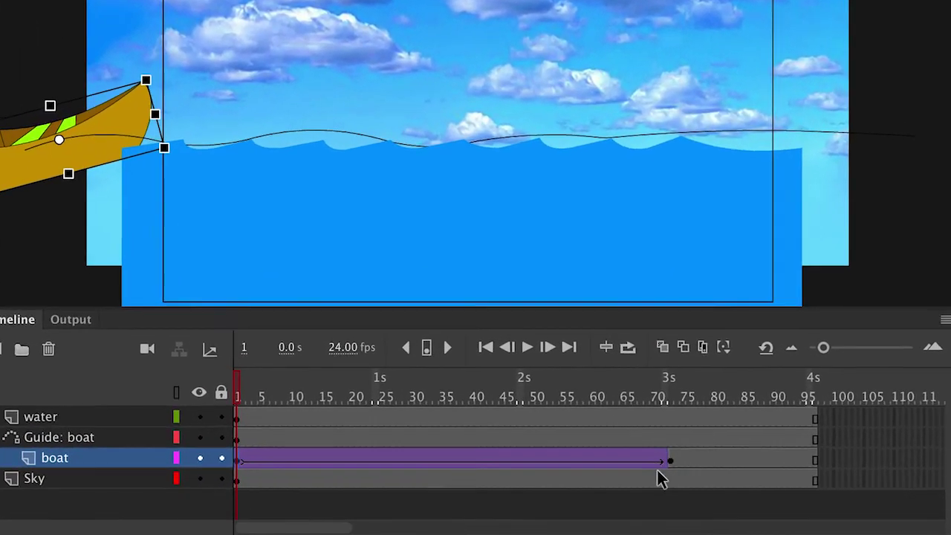
At frame 73, snap the boat's centre back onto the guide path
left_click(668, 459)
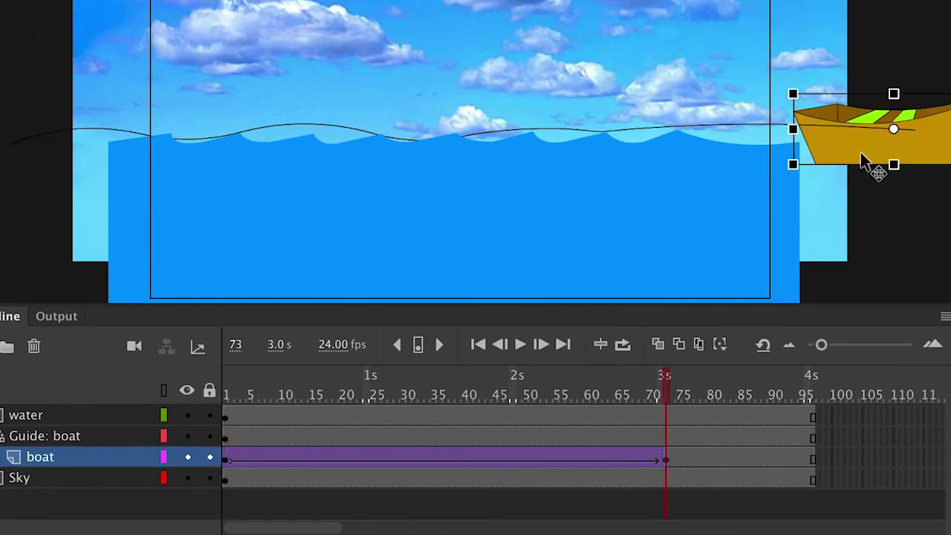
left_click(917, 131)
left_click_drag(918, 130, 910, 149)
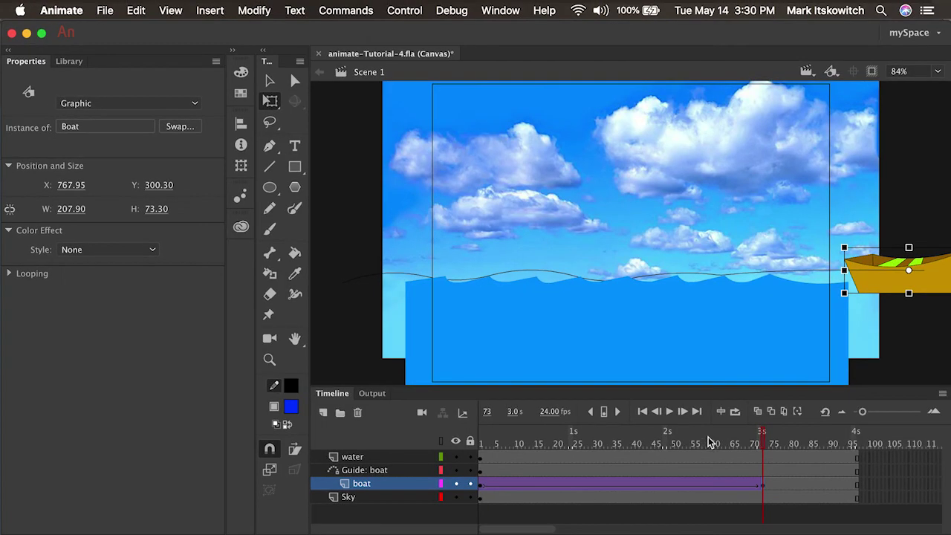
left_click_drag(628, 391, 204, 395)
Play the boat animation through to frame 97, then start Control > Test
key("Return")
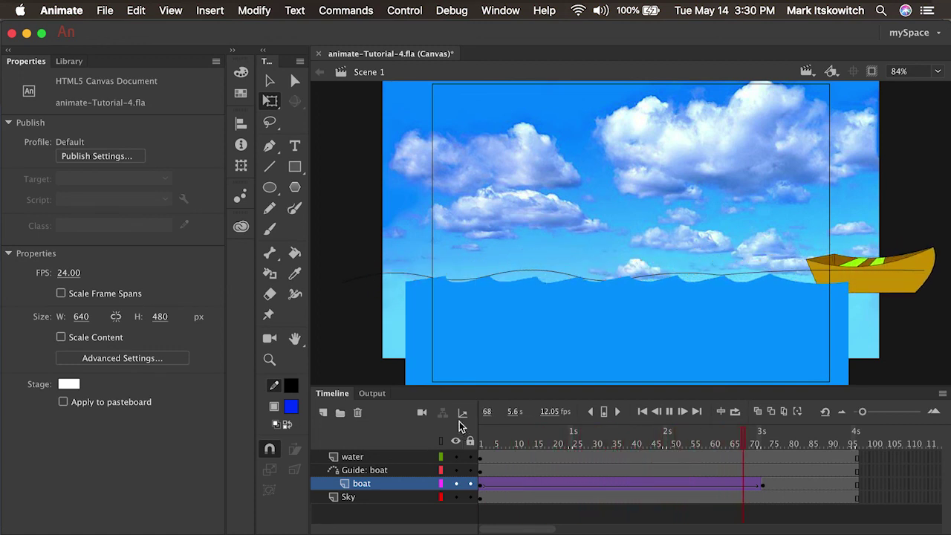
left_click(406, 11)
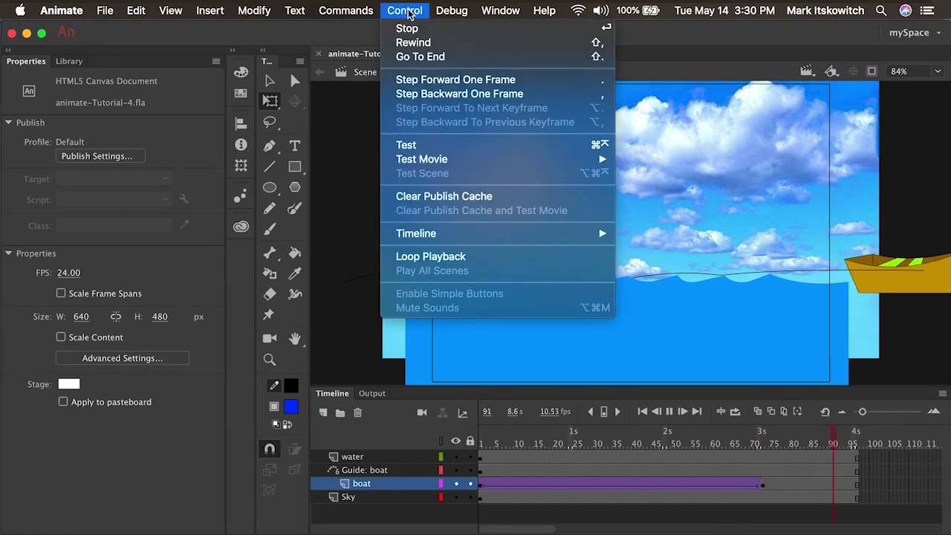
mouse_move(425, 165)
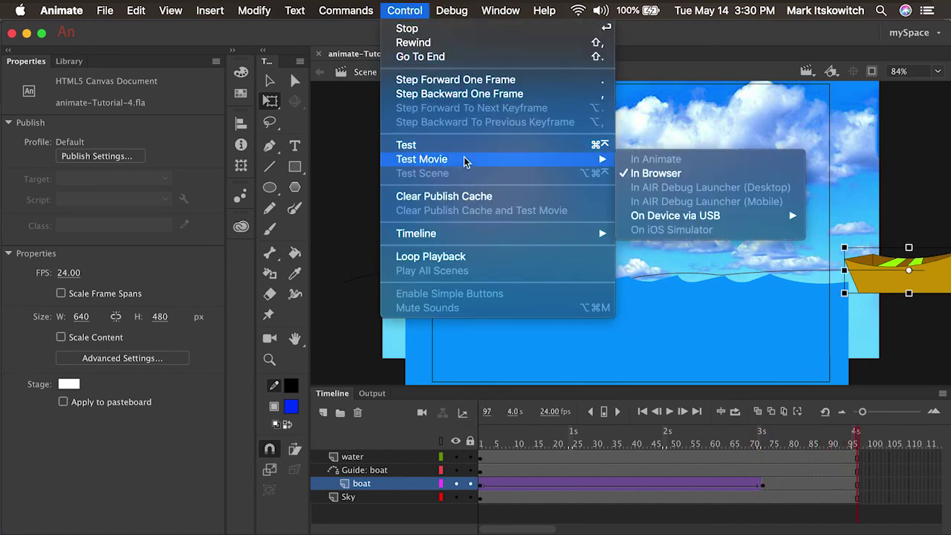
left_click(446, 145)
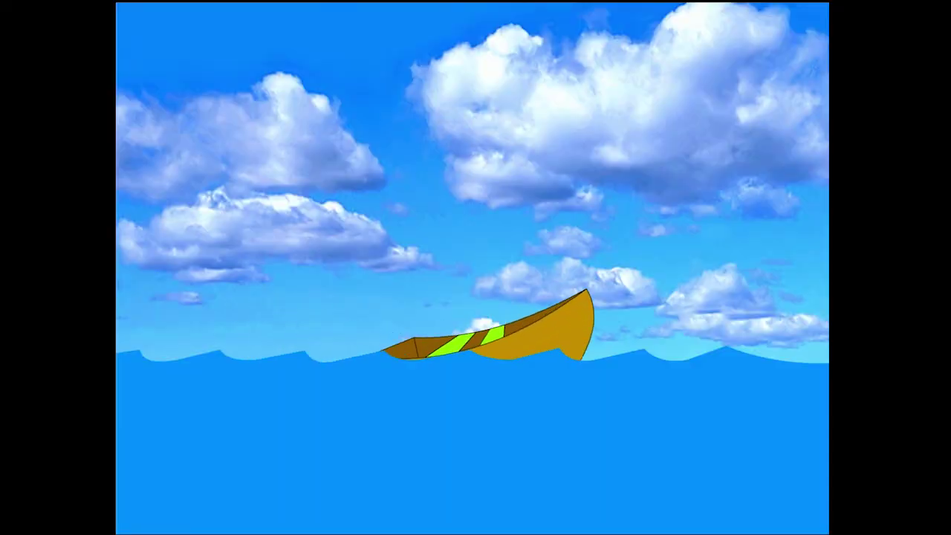